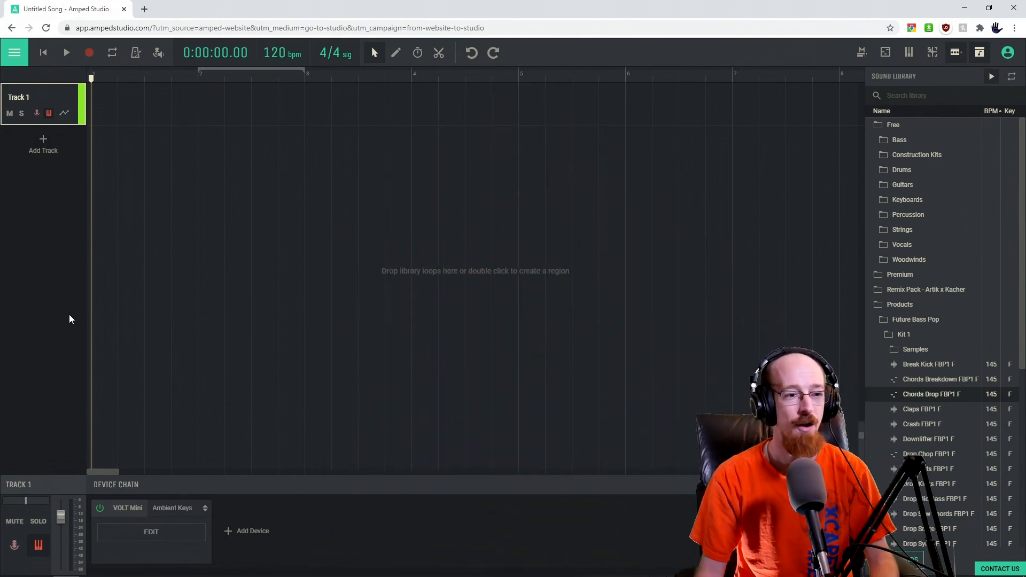
# - Rename the first track to "Chord"
pyautogui.doubleClick(40, 98)
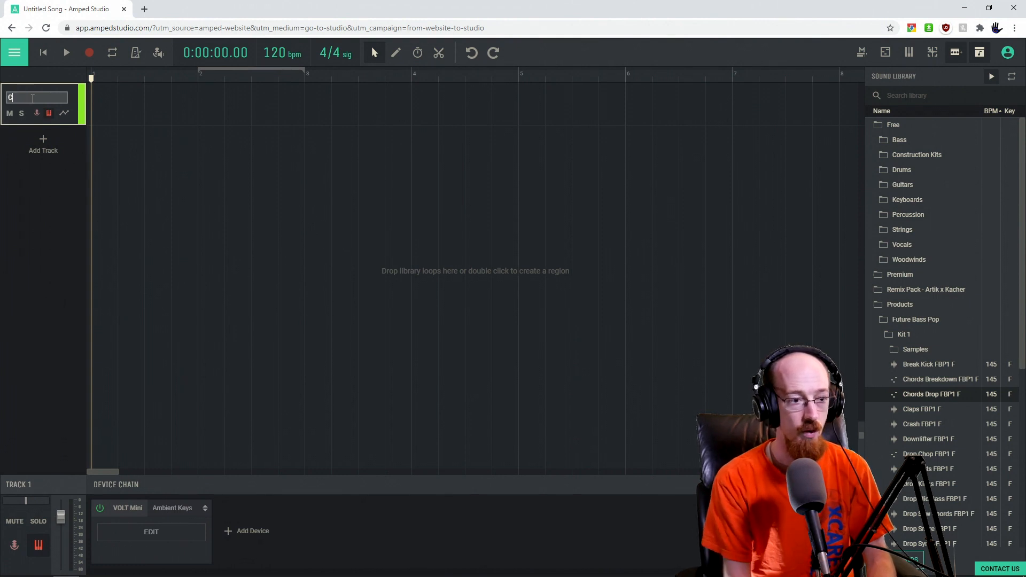
pyautogui.press('Return')
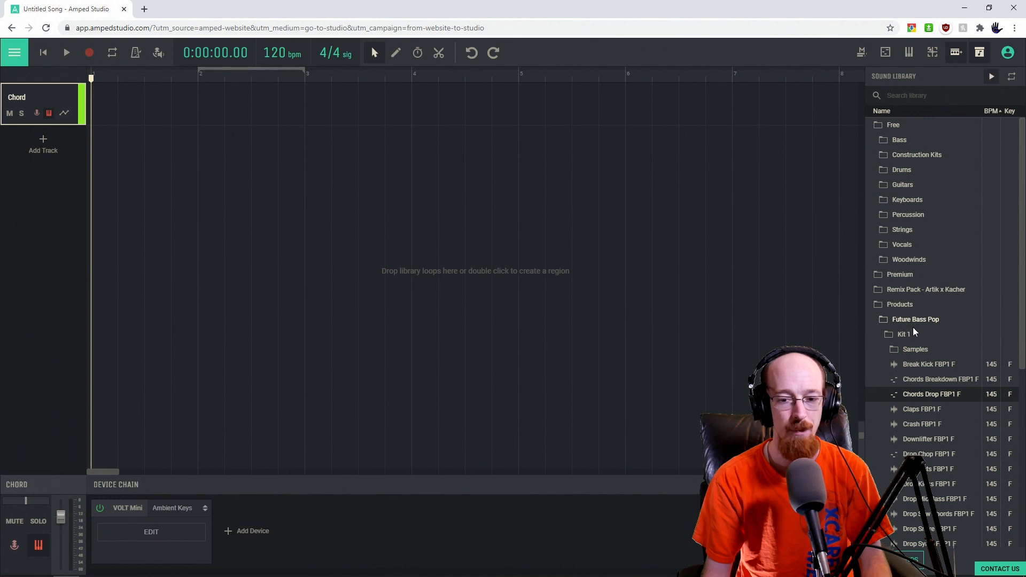
# - Place the Chords Drop FBP1 F loop from Future Bass Pop Kit 1 at the start of the Chord track and collapse the kit folder
pyautogui.click(904, 335)
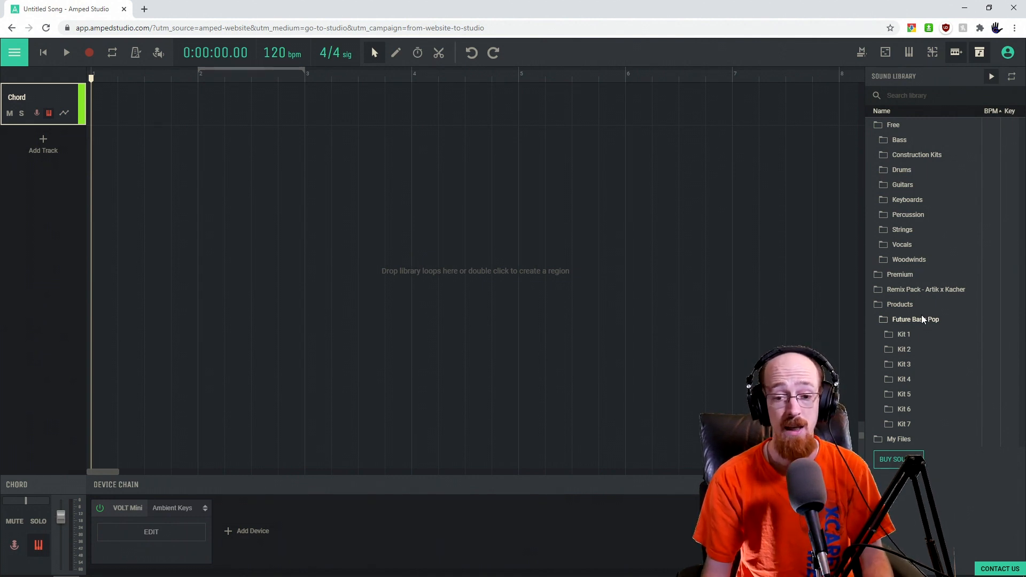
pyautogui.click(902, 334)
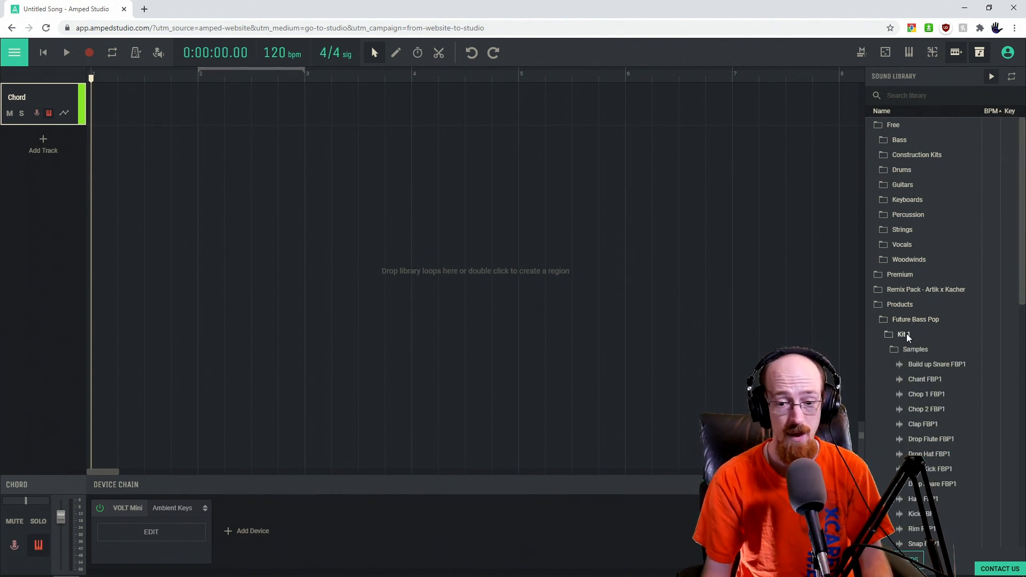
pyautogui.scroll(-3, 915, 353)
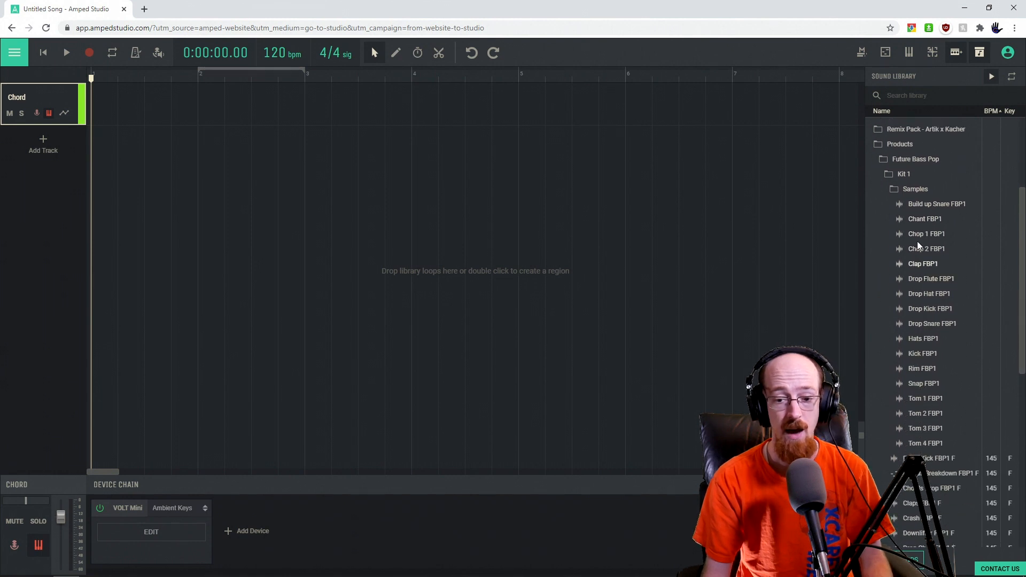
pyautogui.scroll(-2, 913, 406)
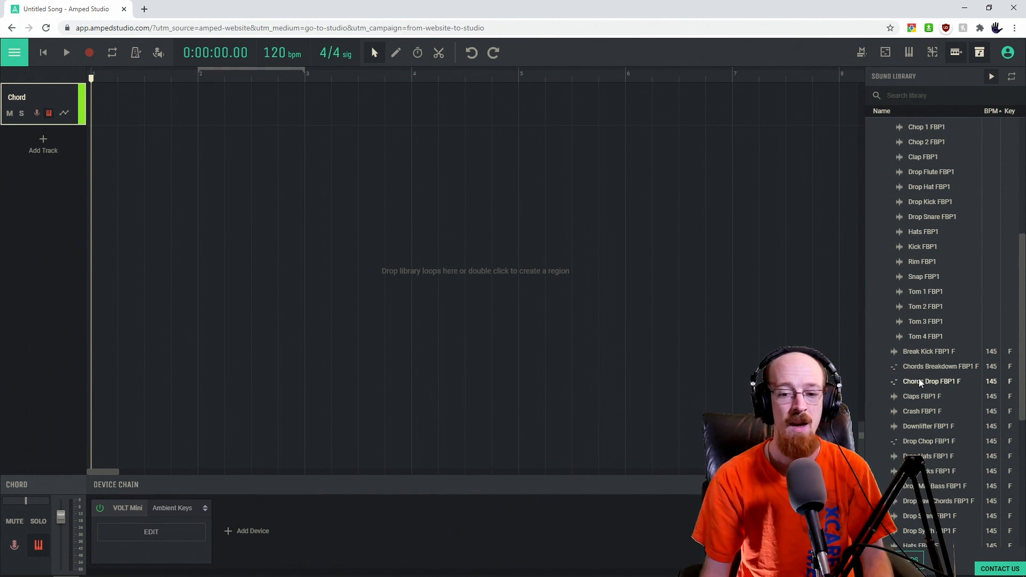
pyautogui.moveTo(910, 379); pyautogui.dragTo(112, 101)
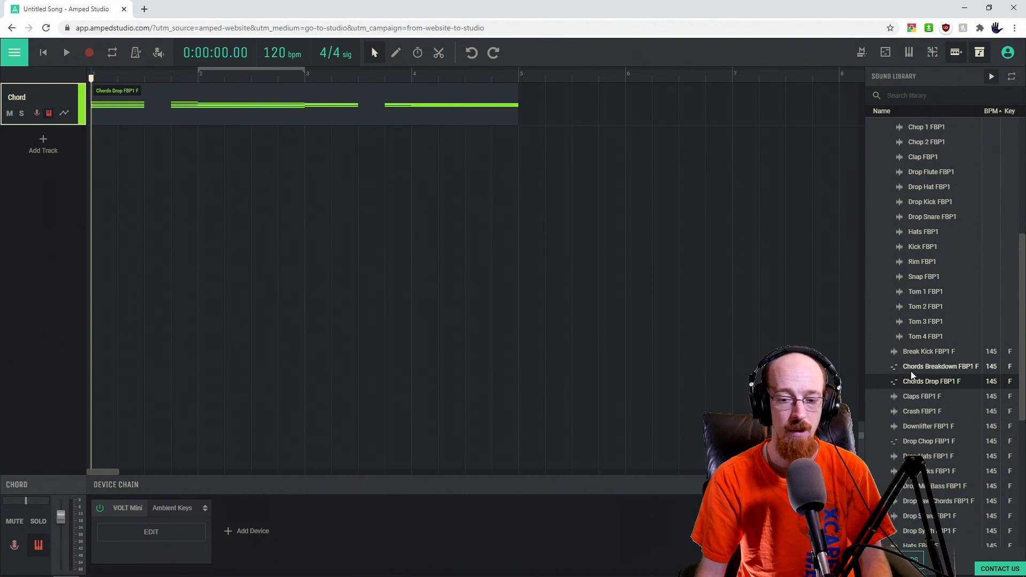
pyautogui.scroll(10, 916, 385)
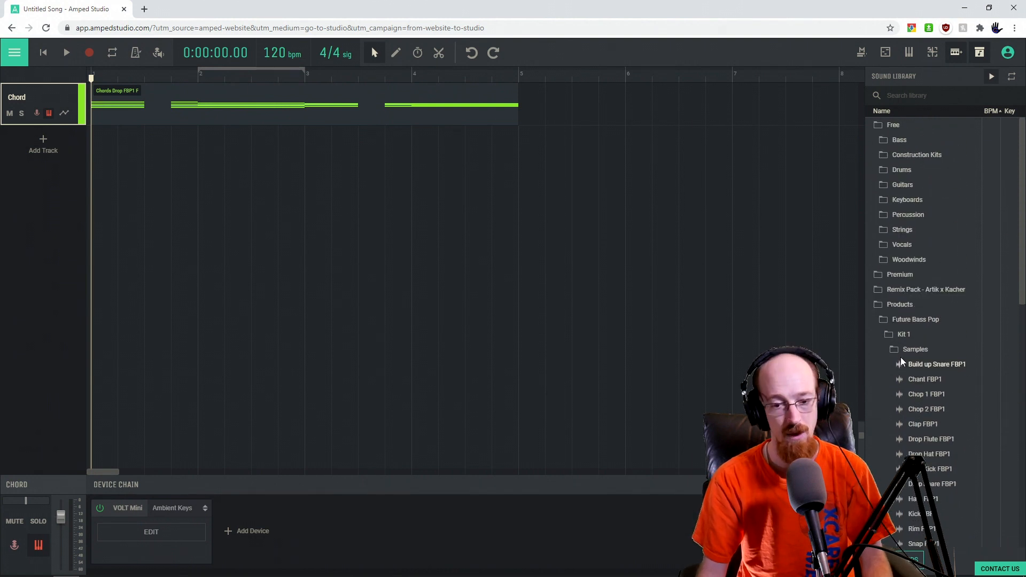
pyautogui.click(900, 335)
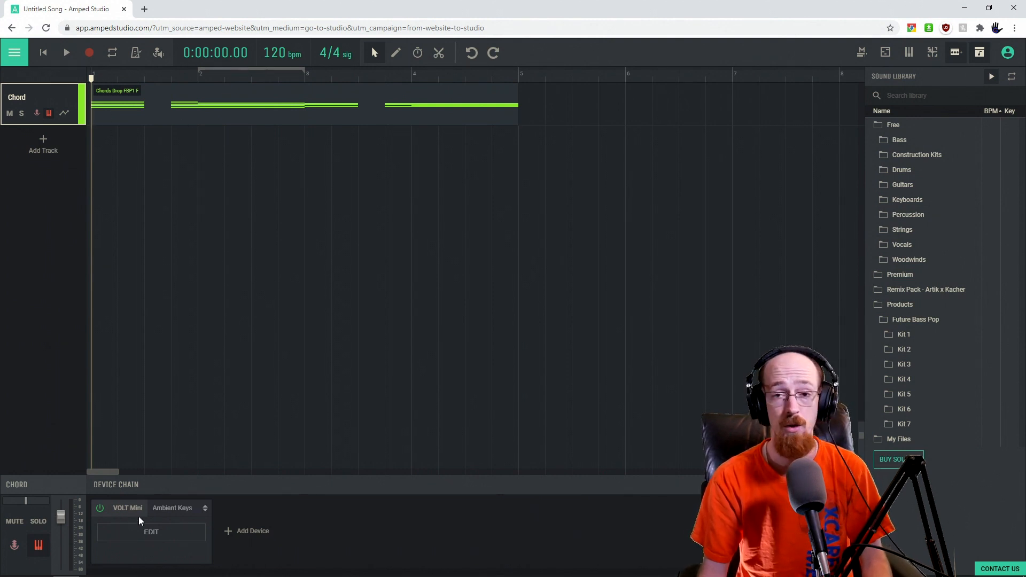
# - Play the opening of the chord loop with the VOLT Mini Ambient Keys sound, and stop playback
pyautogui.press('space')
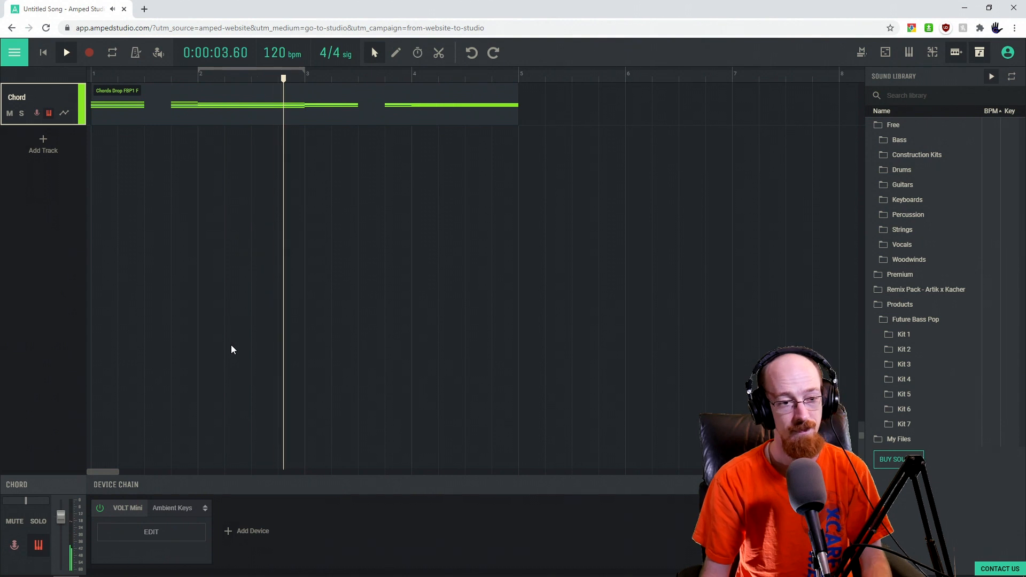
pyautogui.press('space')
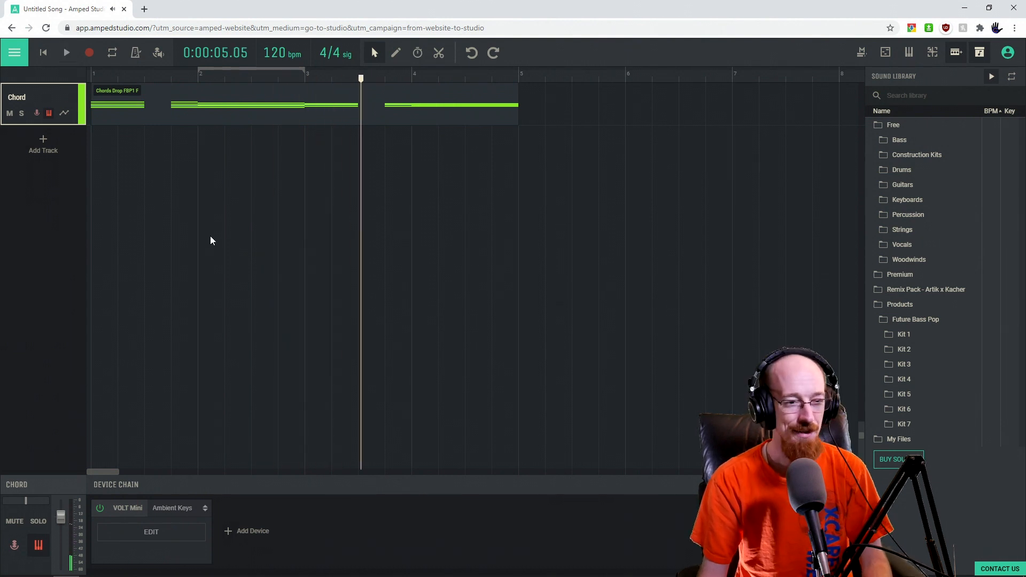
# - Replace the VOLT Mini instrument on the Chord track with VOLT and move its window up to show all controls
pyautogui.click(133, 115)
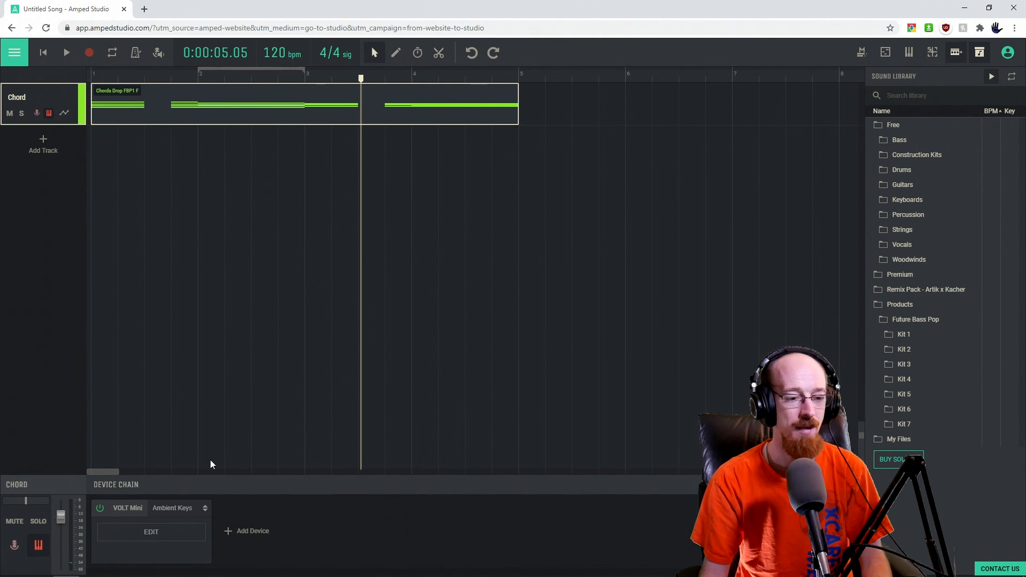
pyautogui.click(140, 513)
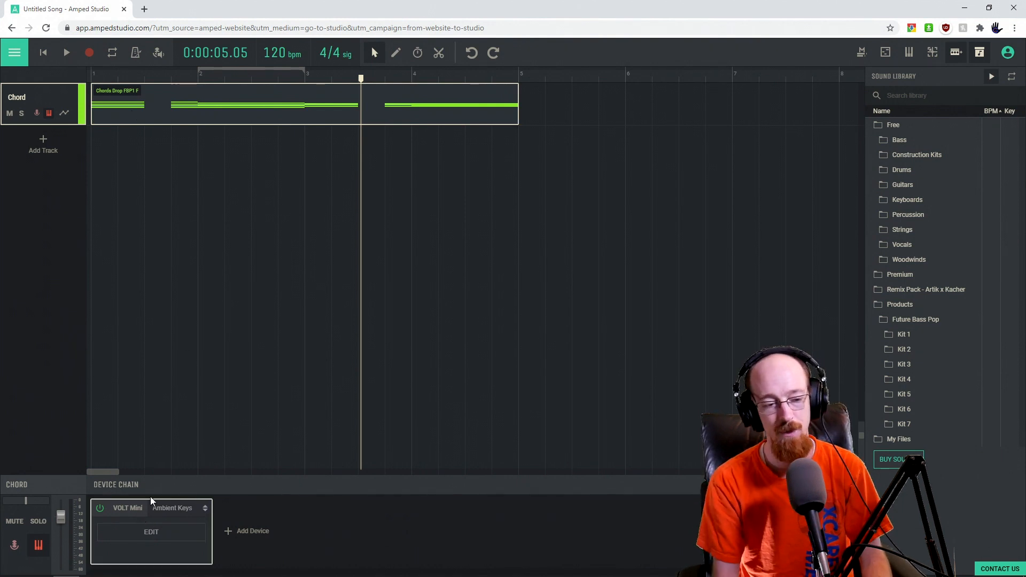
pyautogui.press('Delete')
pyautogui.click(143, 530)
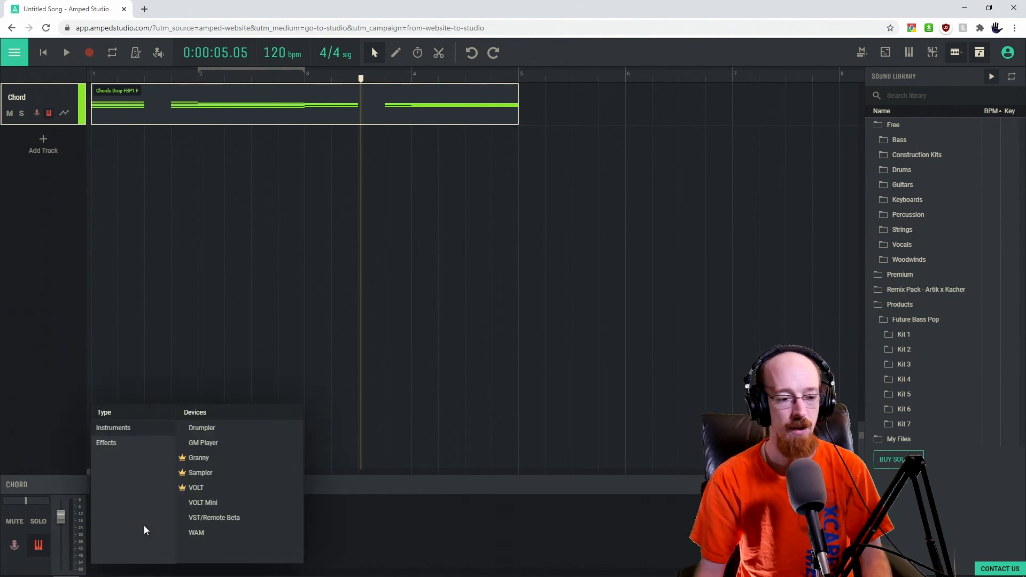
pyautogui.click(210, 484)
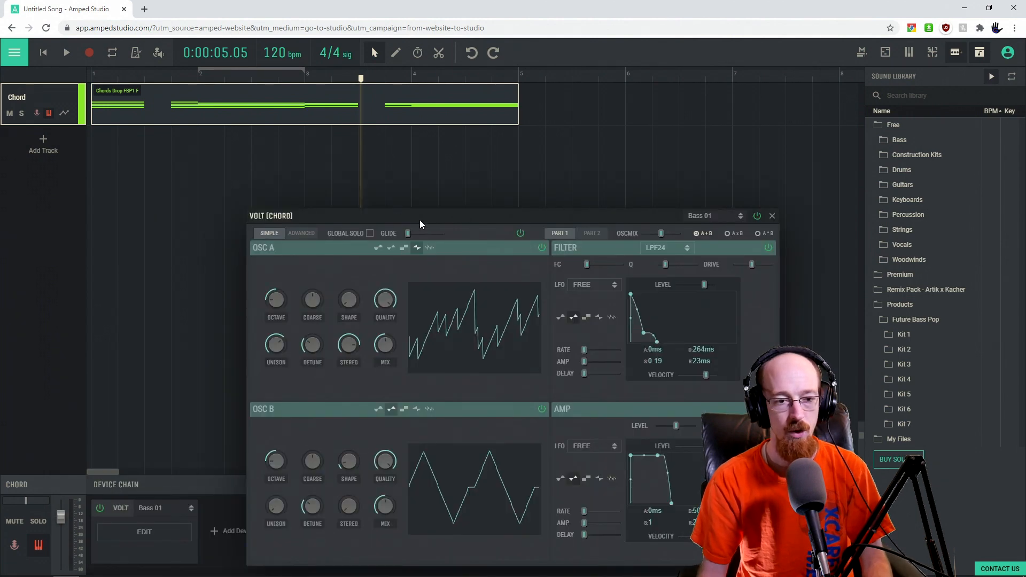
pyautogui.moveTo(419, 220); pyautogui.dragTo(357, 91)
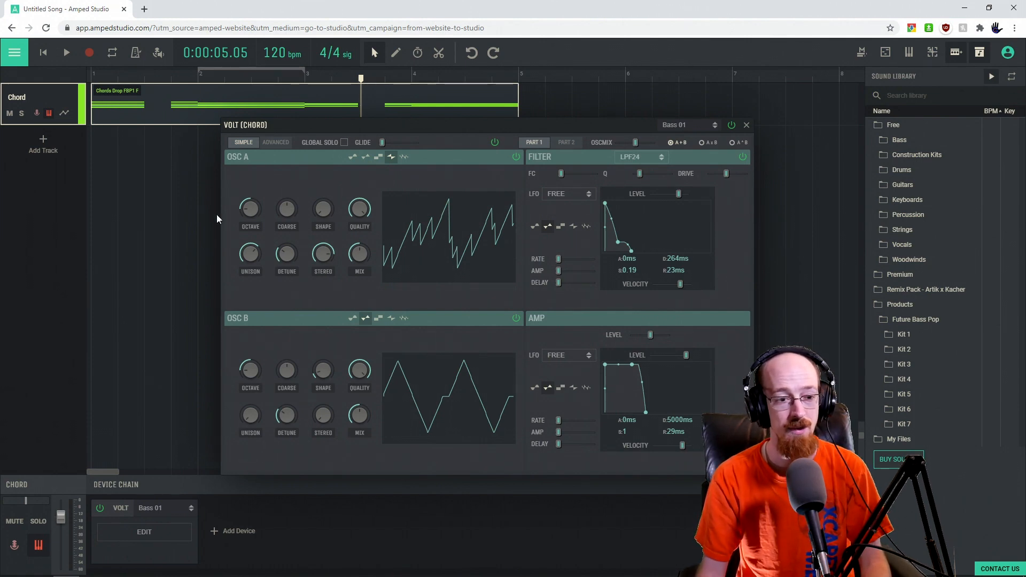
# - Play the chord loop from the start of the song with VOLT's Bass 01 preset, and stop playback
pyautogui.moveTo(248, 384)
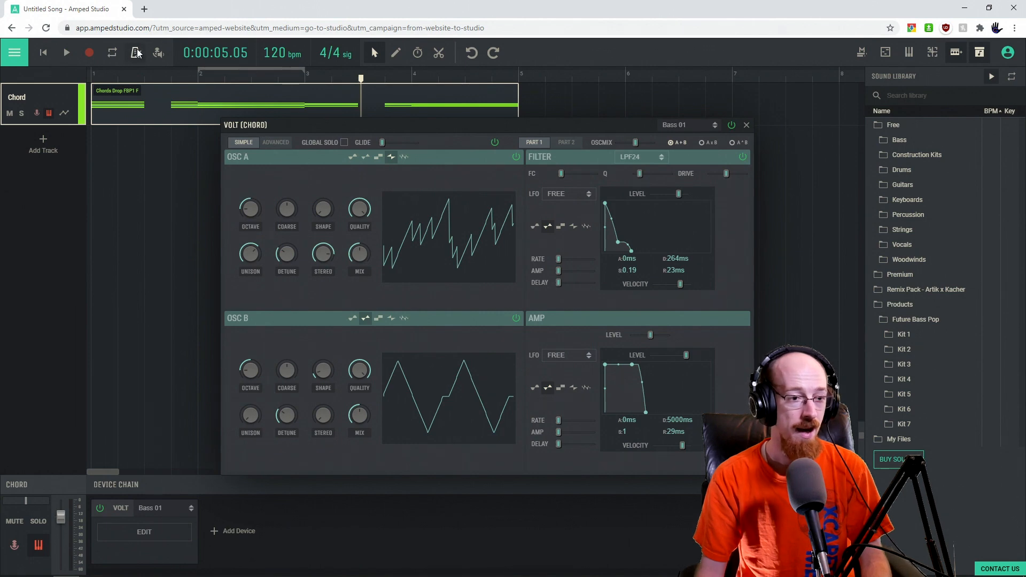
pyautogui.click(43, 53)
pyautogui.press('space')
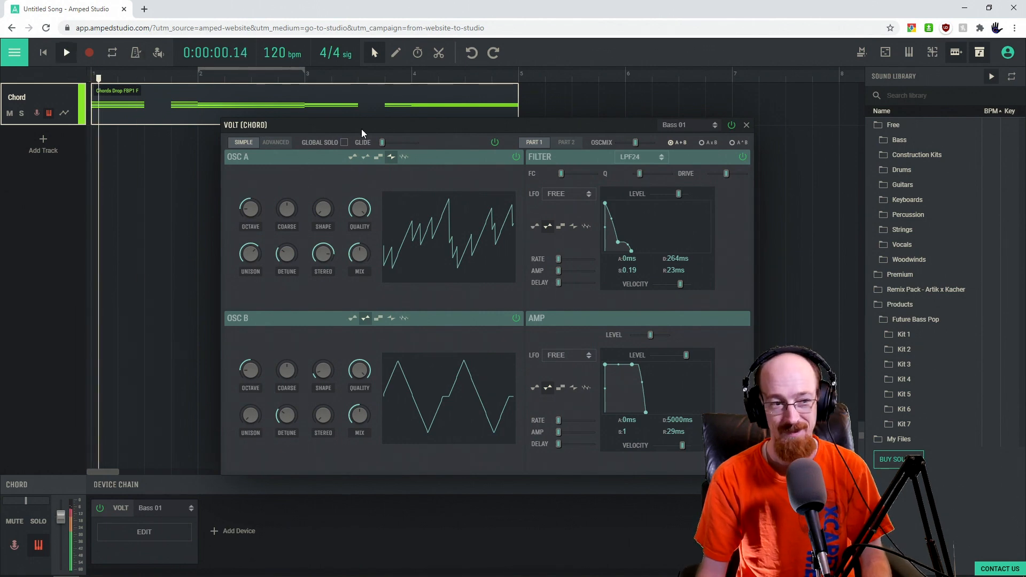
pyautogui.press('space')
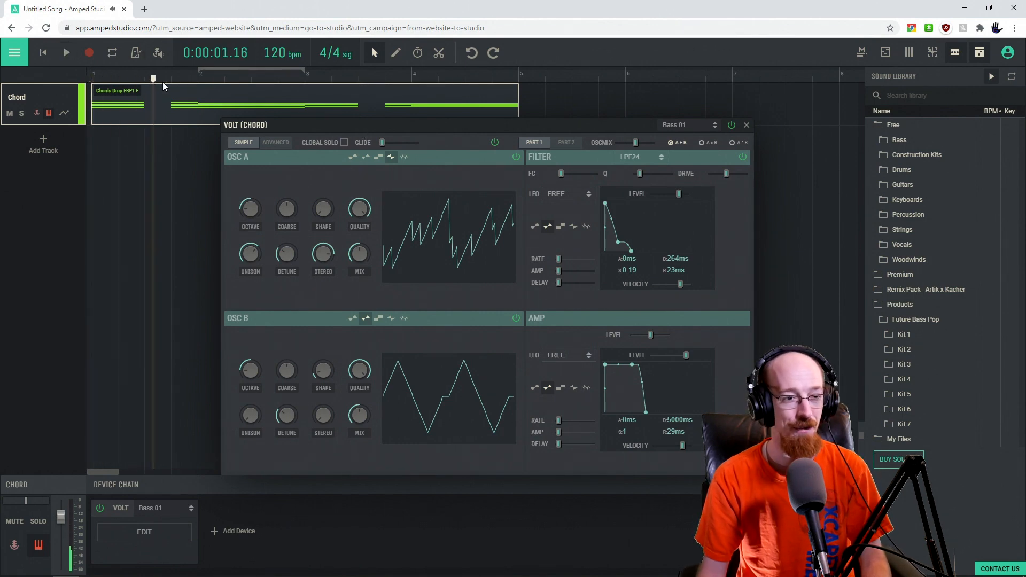
# - Set the octave of OSC A and OSC B to 0, play back the chords, and return the playhead to the start
pyautogui.moveTo(145, 72); pyautogui.dragTo(42, 69)
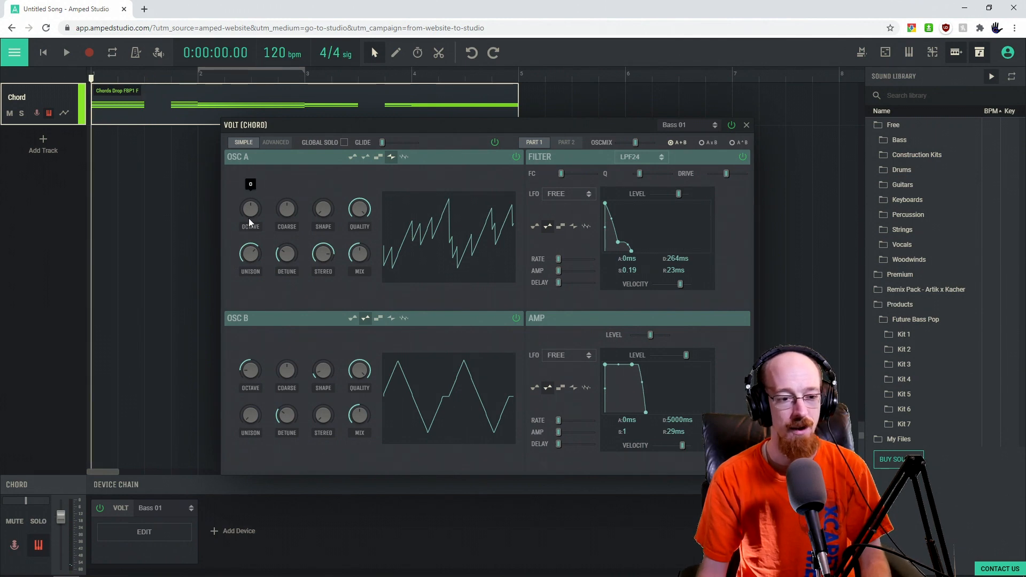
pyautogui.moveTo(253, 363); pyautogui.dragTo(249, 342)
pyautogui.press('space')
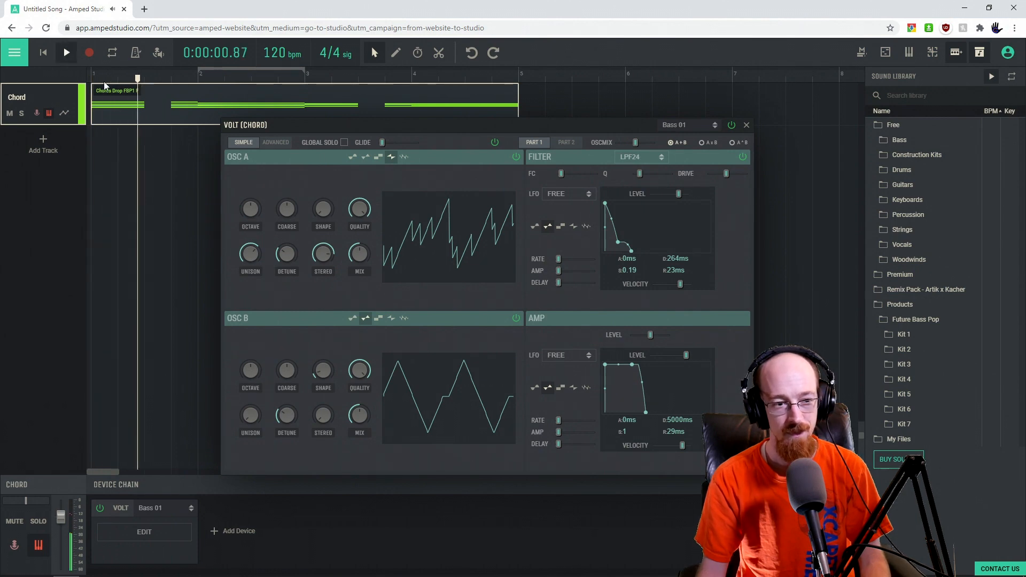
pyautogui.press('space')
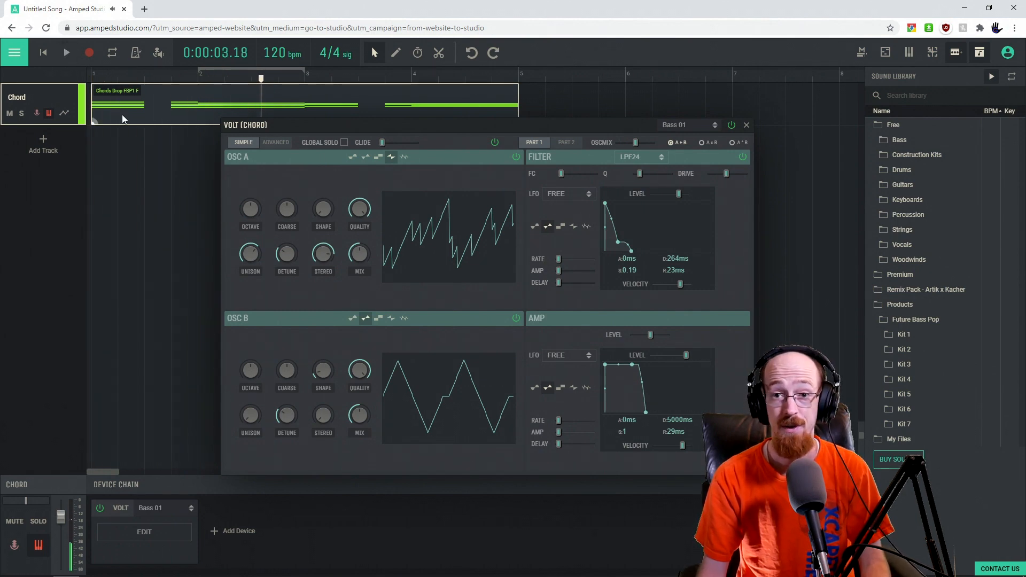
pyautogui.click(94, 72)
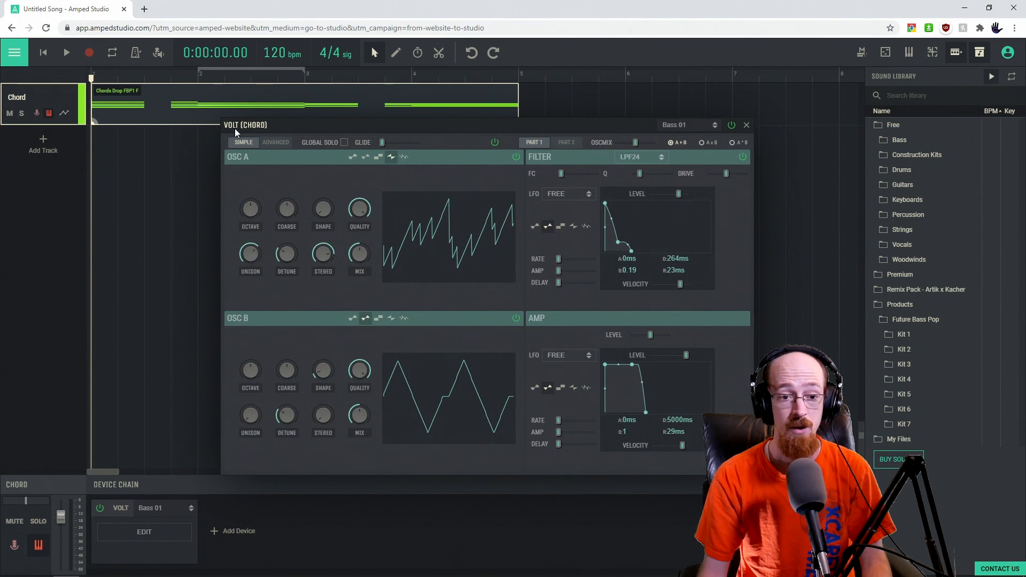
# - Try different filter cutoff (FC) values while playing the chords, and return the cutoff to 0
pyautogui.moveTo(562, 171)
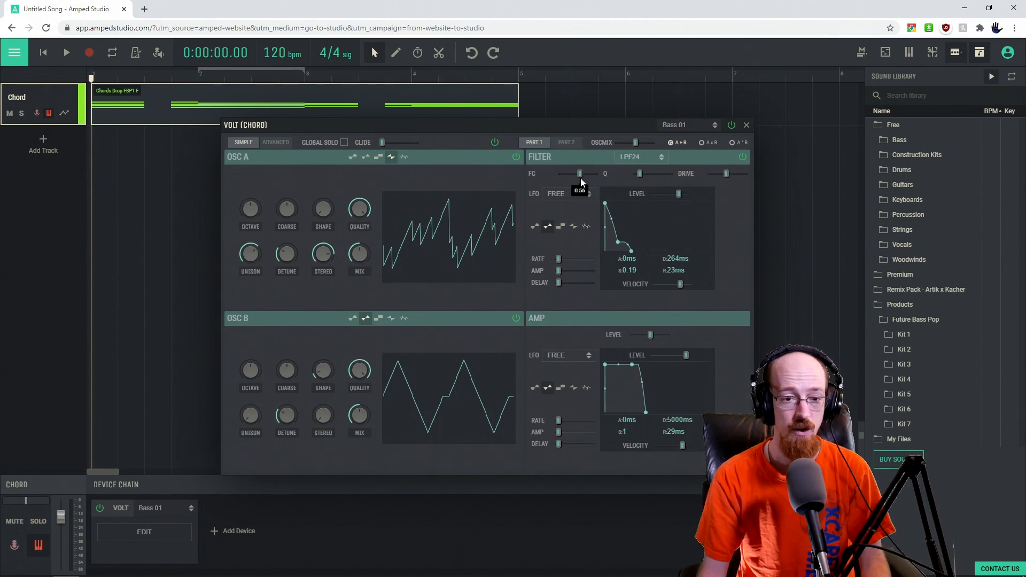
pyautogui.press('space')
pyautogui.moveTo(557, 176); pyautogui.dragTo(460, 169)
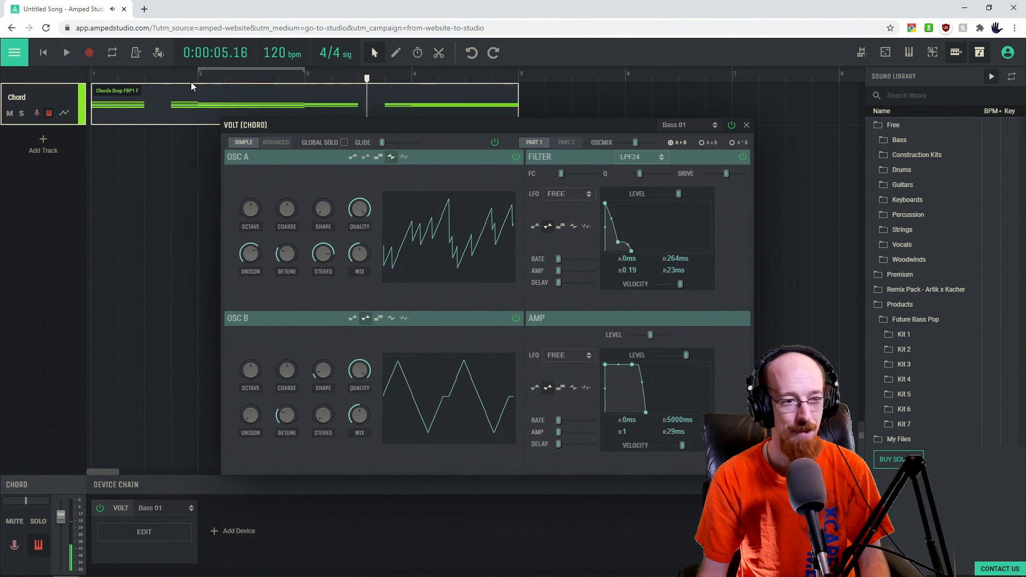
pyautogui.click(133, 75)
pyautogui.press('space')
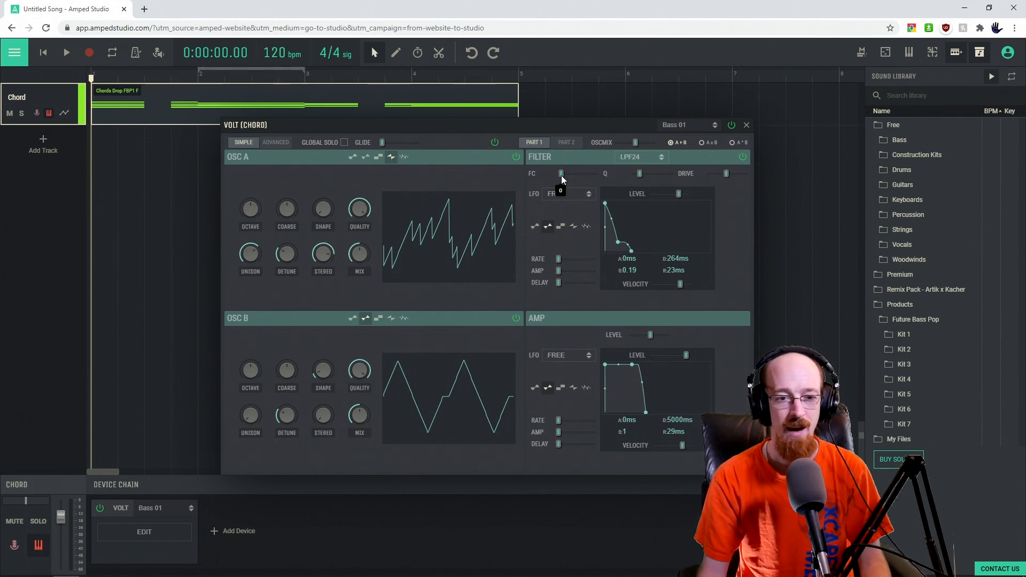
pyautogui.moveTo(562, 179); pyautogui.dragTo(573, 178)
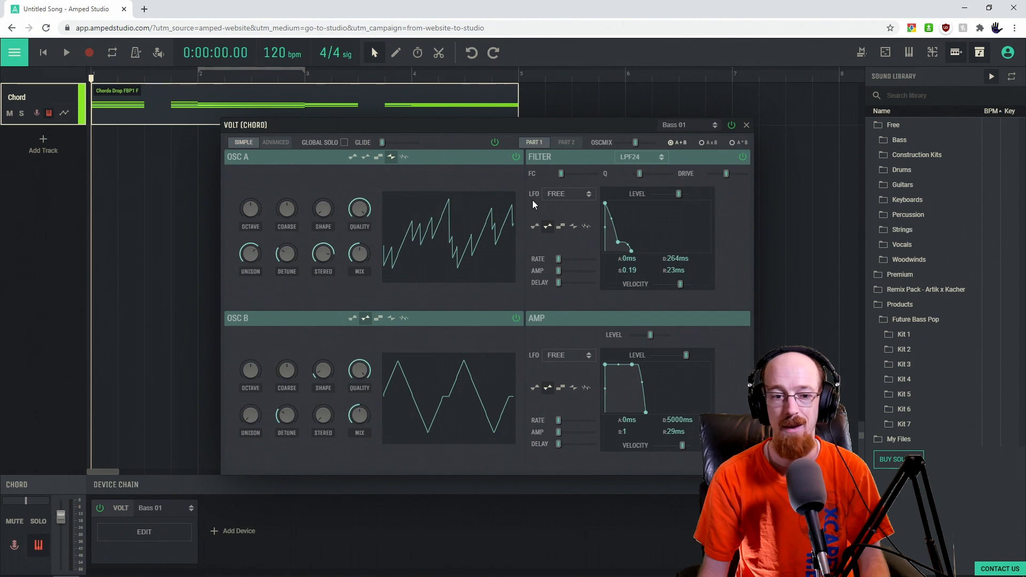
pyautogui.moveTo(560, 173)
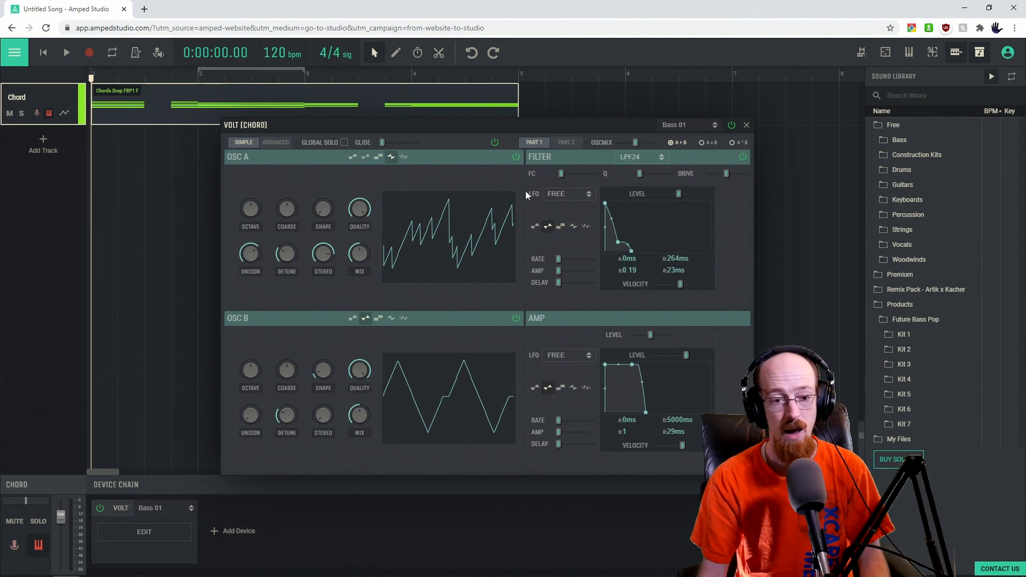
# - Keep the filter LFO on FREE, set its rate to 3.84, raise its amp partway, and play back the chords
pyautogui.click(560, 196)
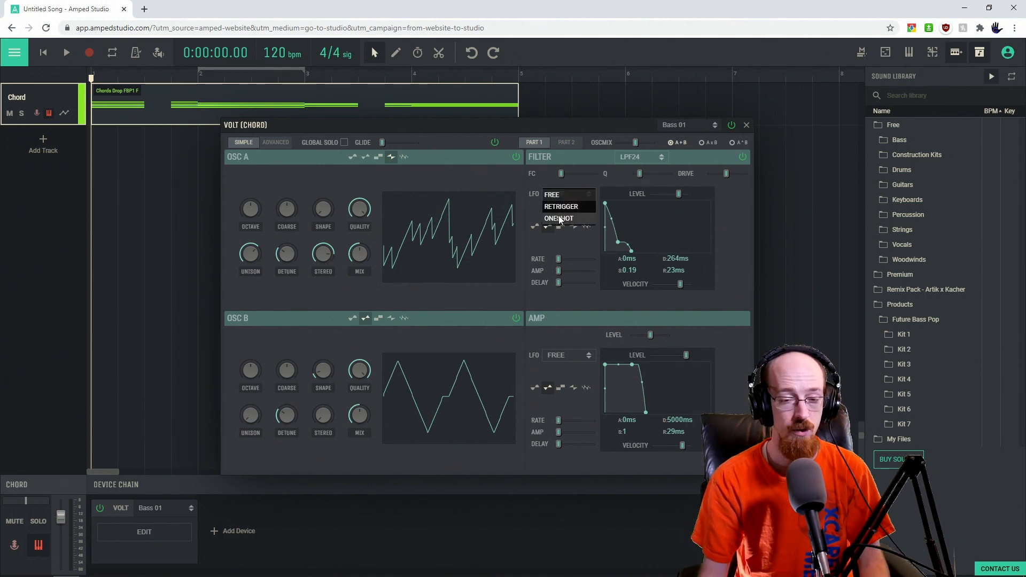
pyautogui.click(559, 197)
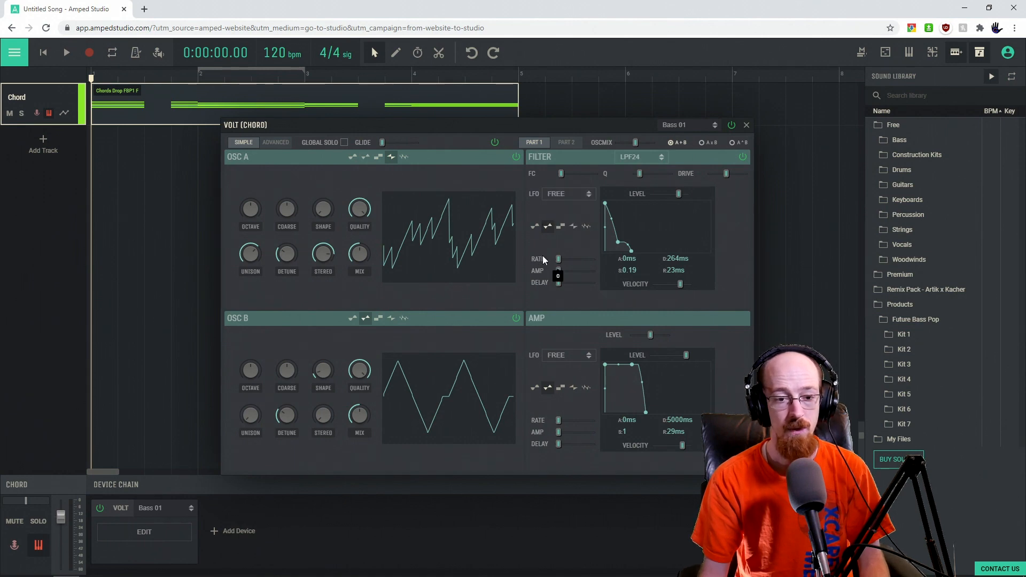
pyautogui.moveTo(559, 259); pyautogui.dragTo(568, 259)
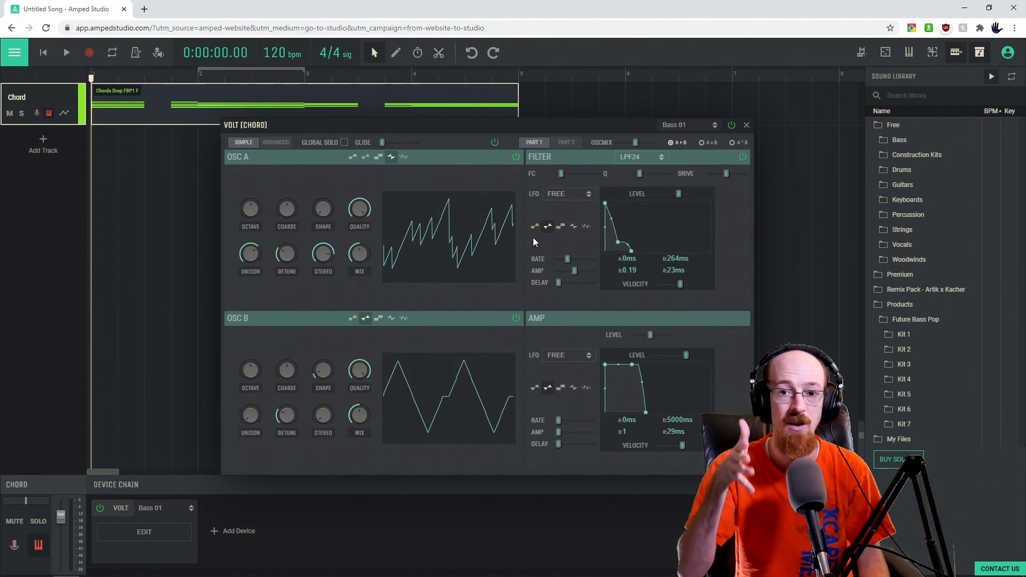
pyautogui.moveTo(571, 269)
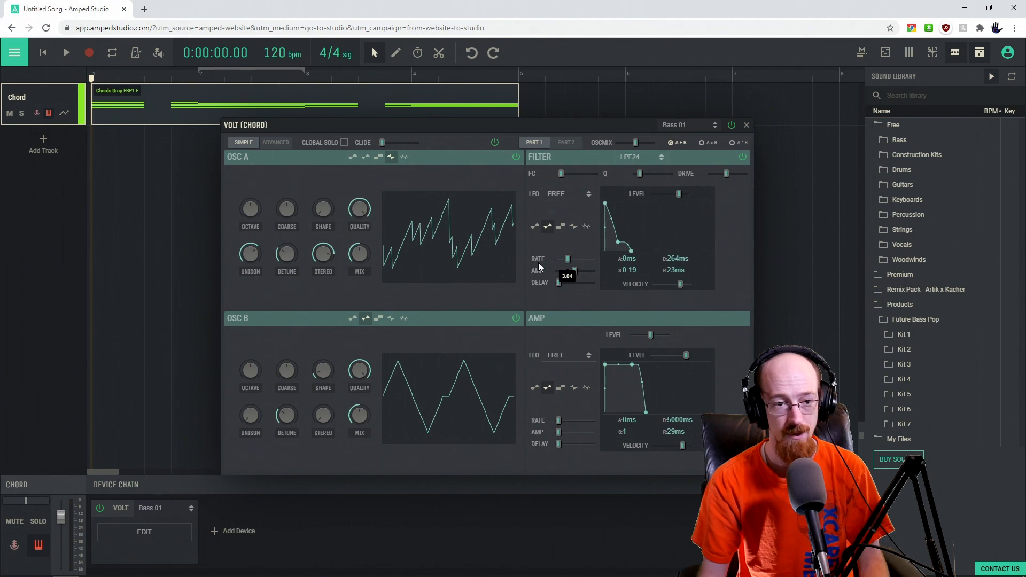
pyautogui.press('space')
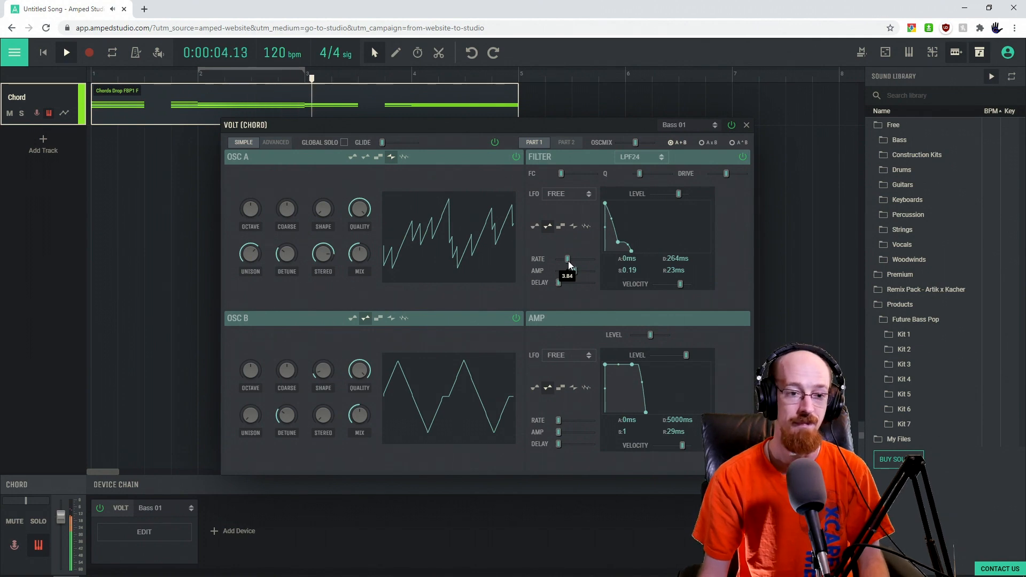
pyautogui.press('space')
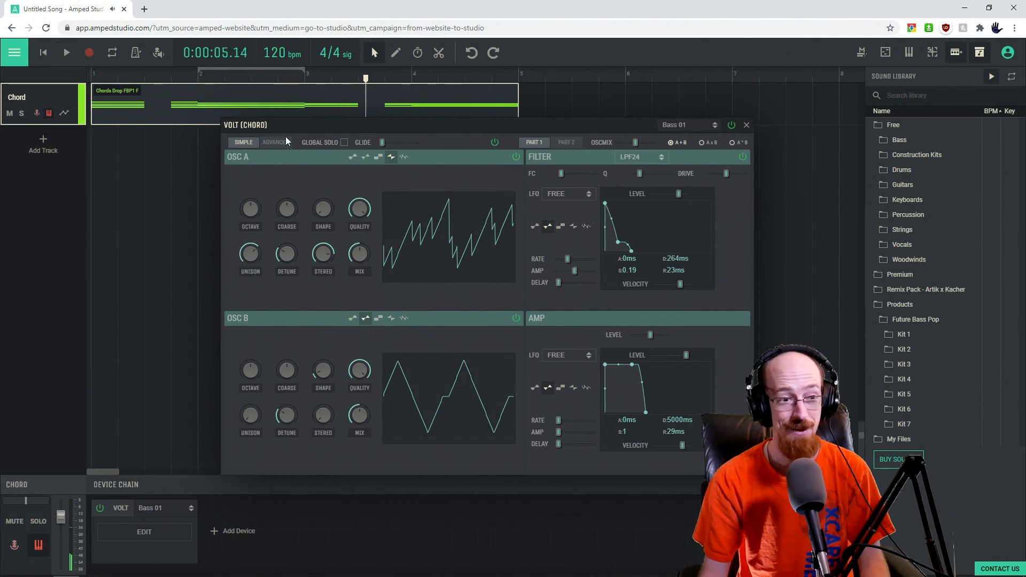
# - Return the playhead to the start of the song and set the filter LFO's amp to 1
pyautogui.click(104, 73)
pyautogui.click(90, 71)
pyautogui.moveTo(574, 271); pyautogui.dragTo(593, 280)
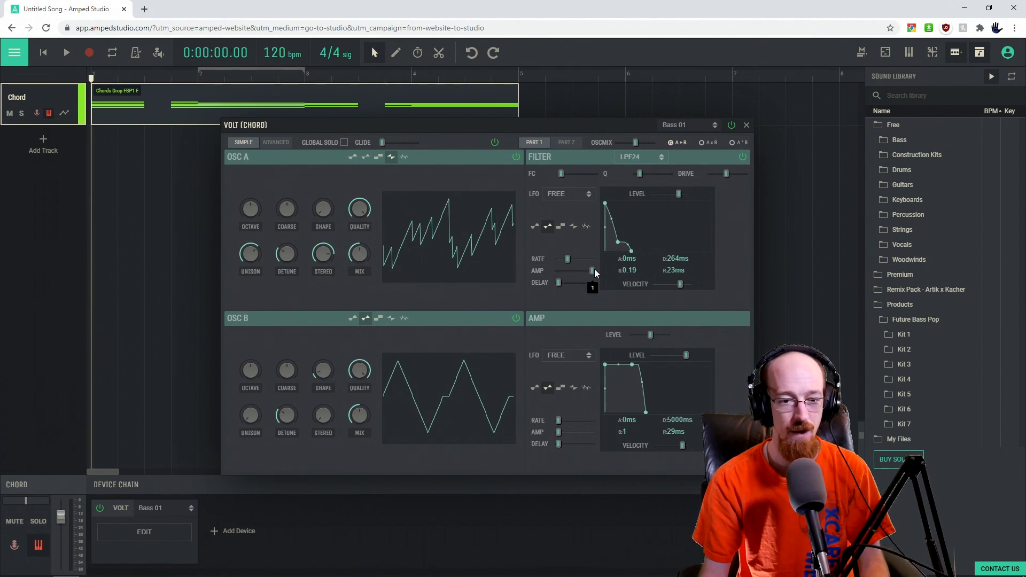
# - Fine-tune the filter LFO's rate between 3.2 and 3.46 while playing the chords, and lower its amp partway
pyautogui.moveTo(569, 262)
pyautogui.mouseDown()
pyautogui.moveTo(583, 264)
pyautogui.moveTo(568, 262)
pyautogui.mouseUp()
pyautogui.press('space')
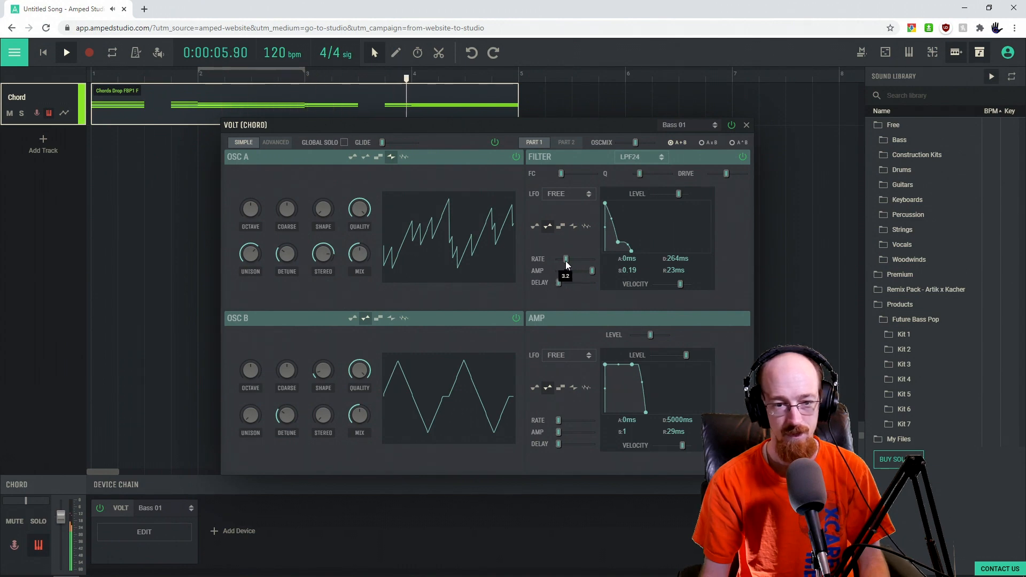
pyautogui.moveTo(567, 264); pyautogui.dragTo(567, 264)
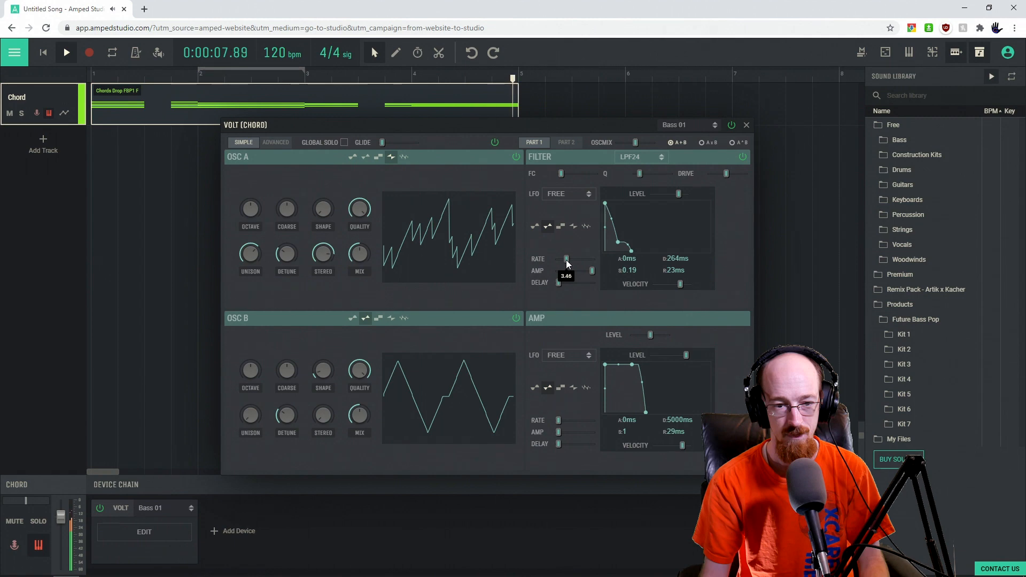
pyautogui.press('space')
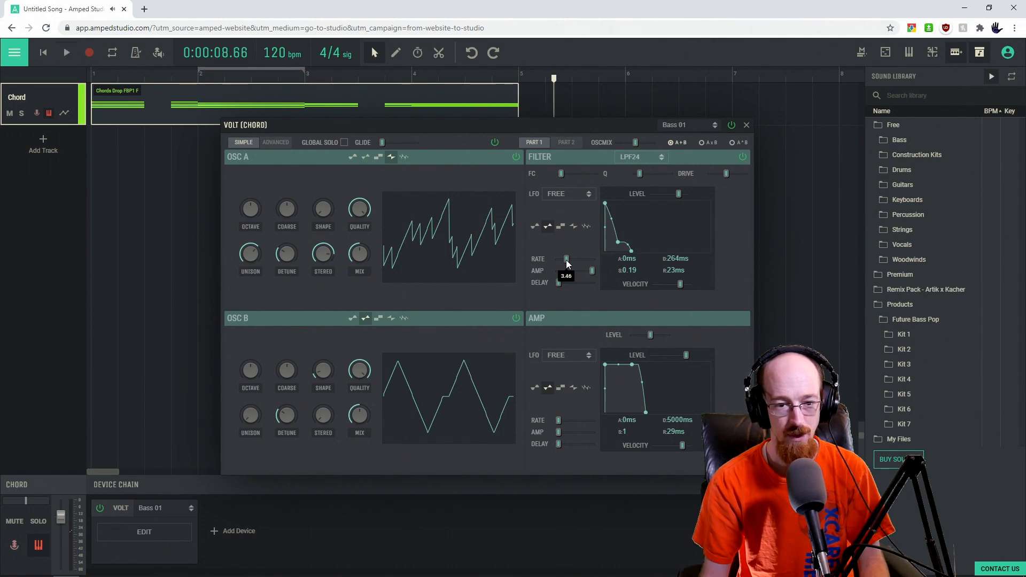
pyautogui.moveTo(568, 263); pyautogui.dragTo(565, 266)
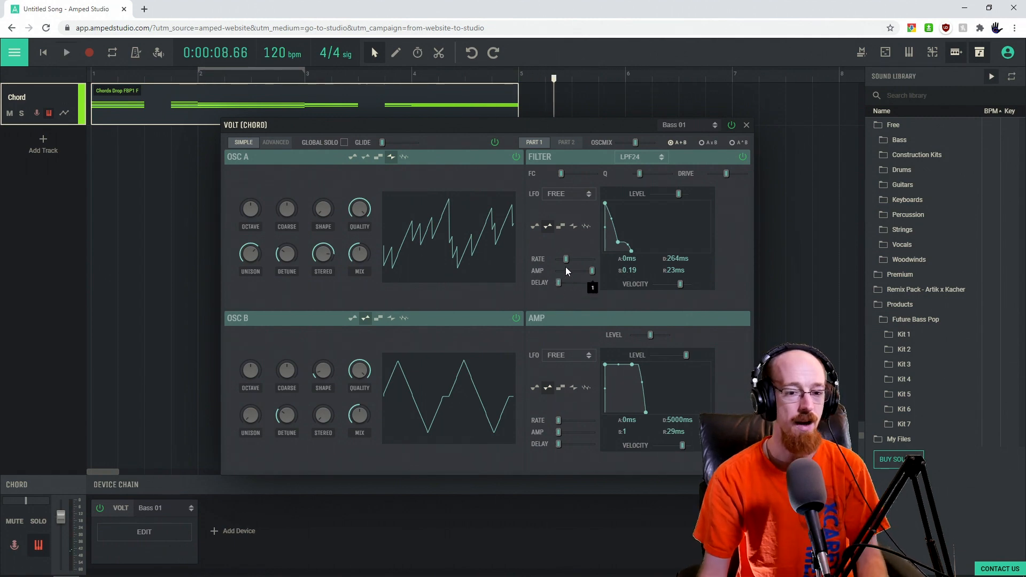
pyautogui.moveTo(591, 271); pyautogui.dragTo(575, 274)
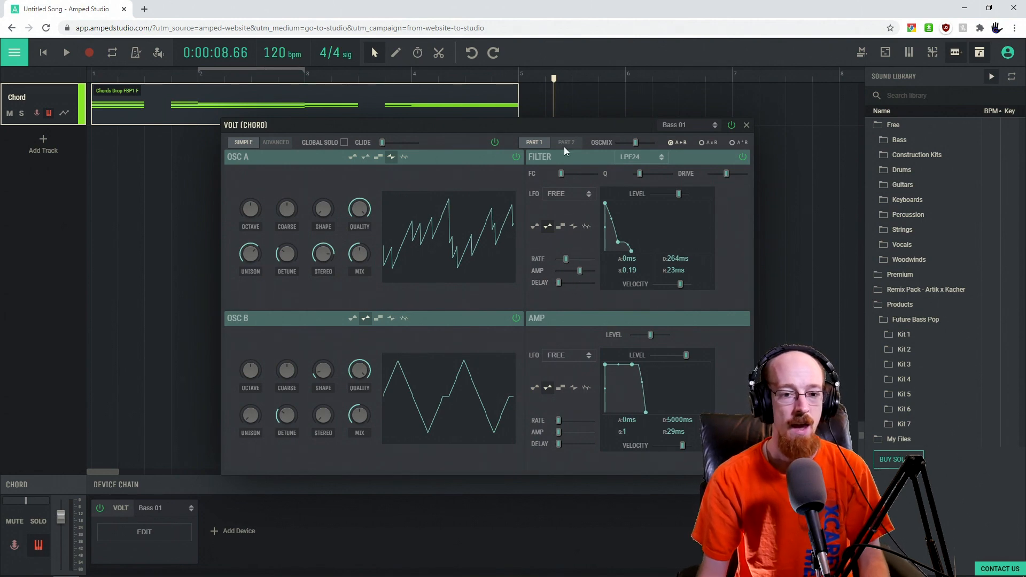
# - Try raising the filter cutoff (FC) partway, and play the chords again from the start of the song
pyautogui.moveTo(558, 174)
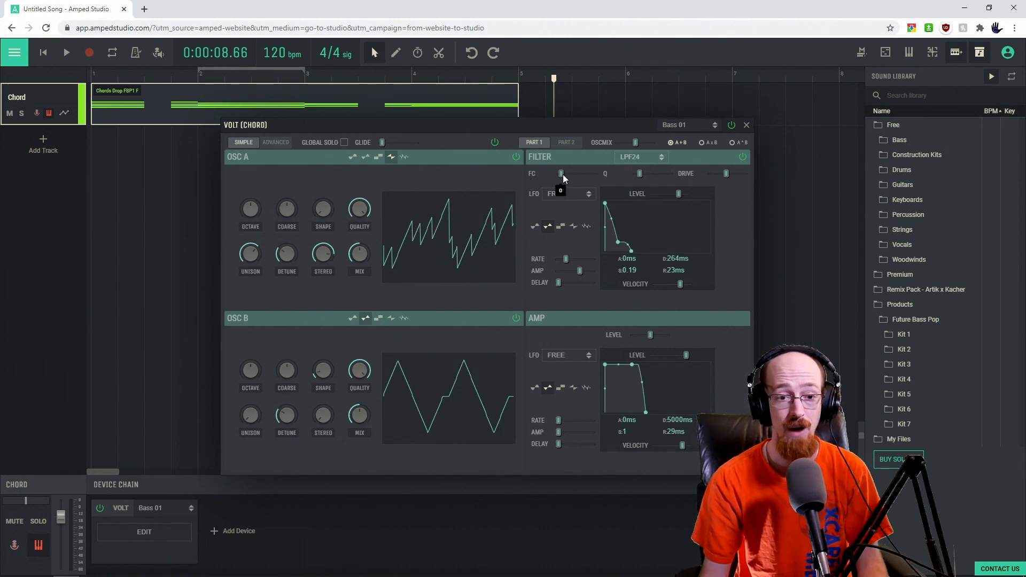
pyautogui.moveTo(580, 188); pyautogui.dragTo(544, 186)
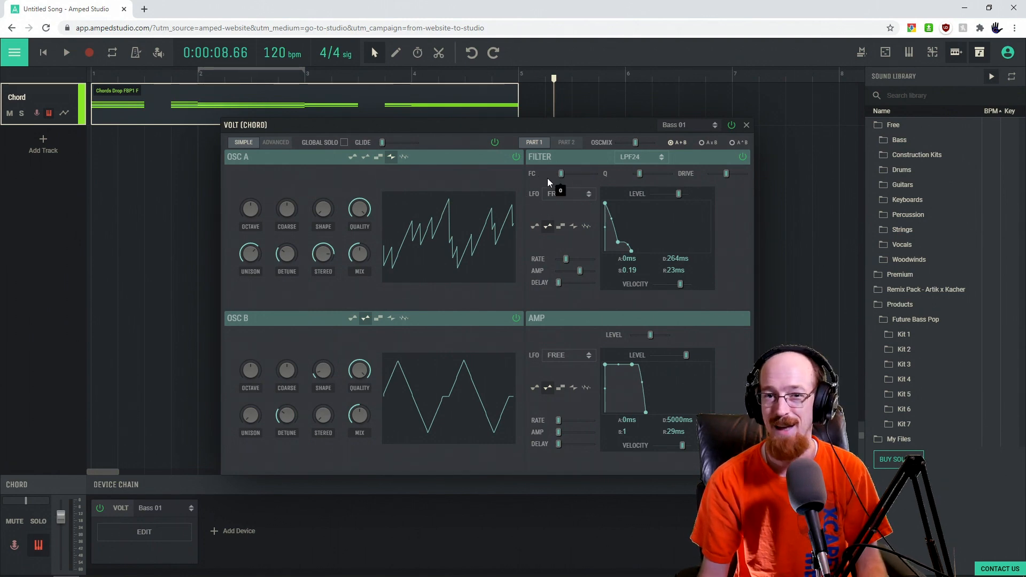
pyautogui.moveTo(561, 174); pyautogui.dragTo(576, 180)
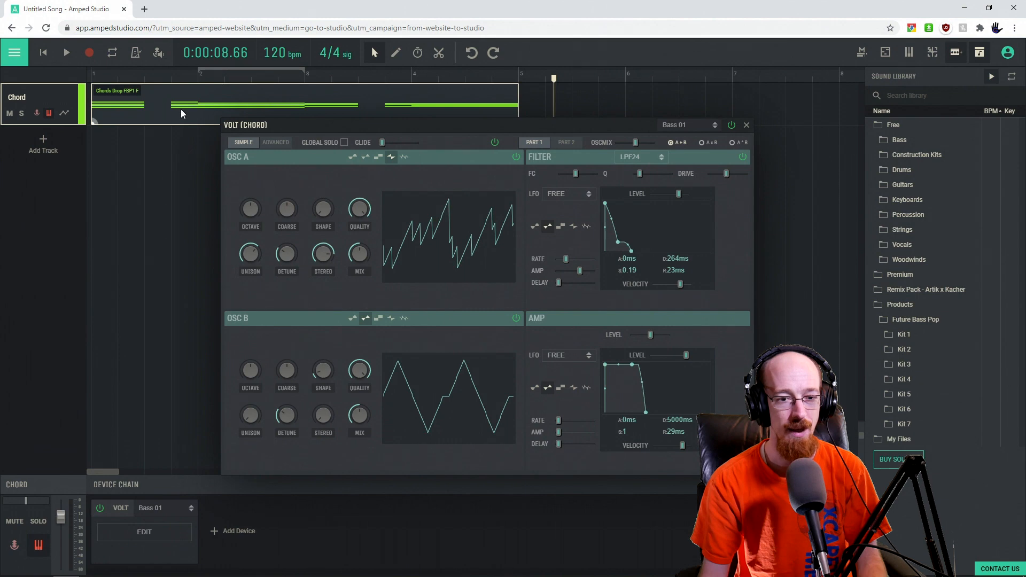
pyautogui.press('space')
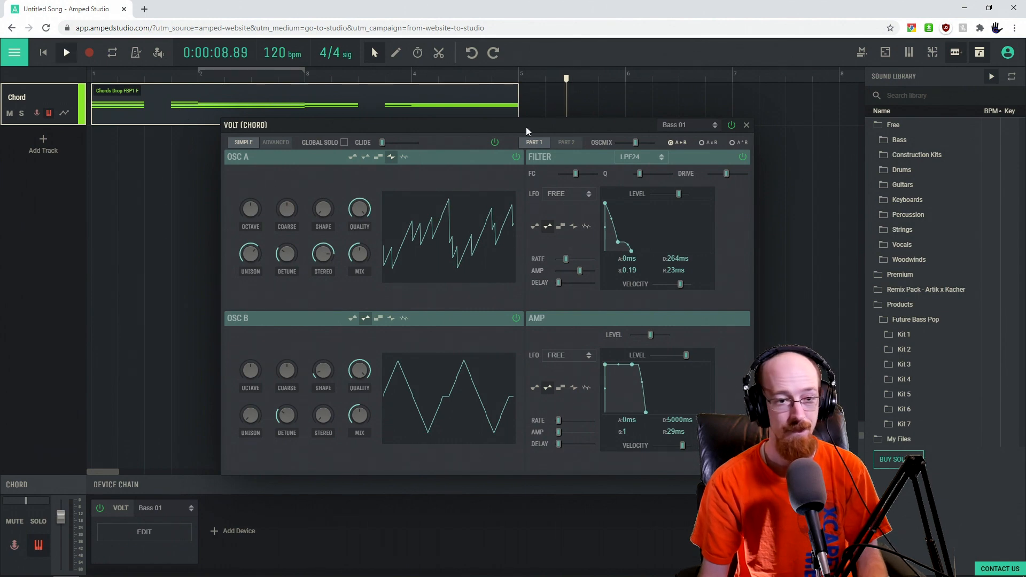
pyautogui.press('space')
pyautogui.moveTo(255, 73); pyautogui.dragTo(91, 74)
pyautogui.press('space')
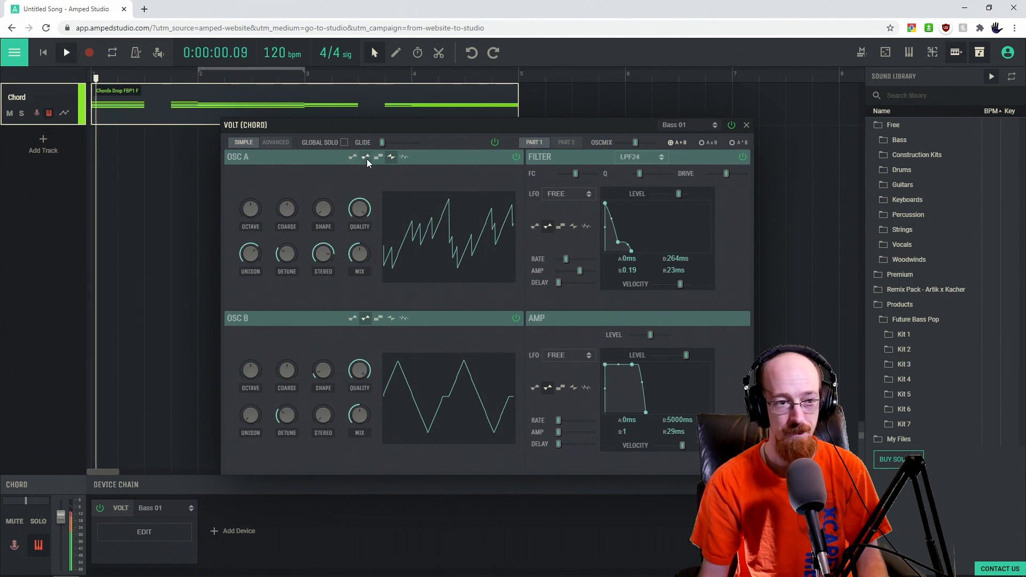
# - Sweep the filter cutoff (FC) up to its maximum and back to 0 during playback, and stop the chords
pyautogui.moveTo(579, 173)
pyautogui.mouseDown()
pyautogui.moveTo(601, 175)
pyautogui.moveTo(592, 176)
pyautogui.mouseUp()
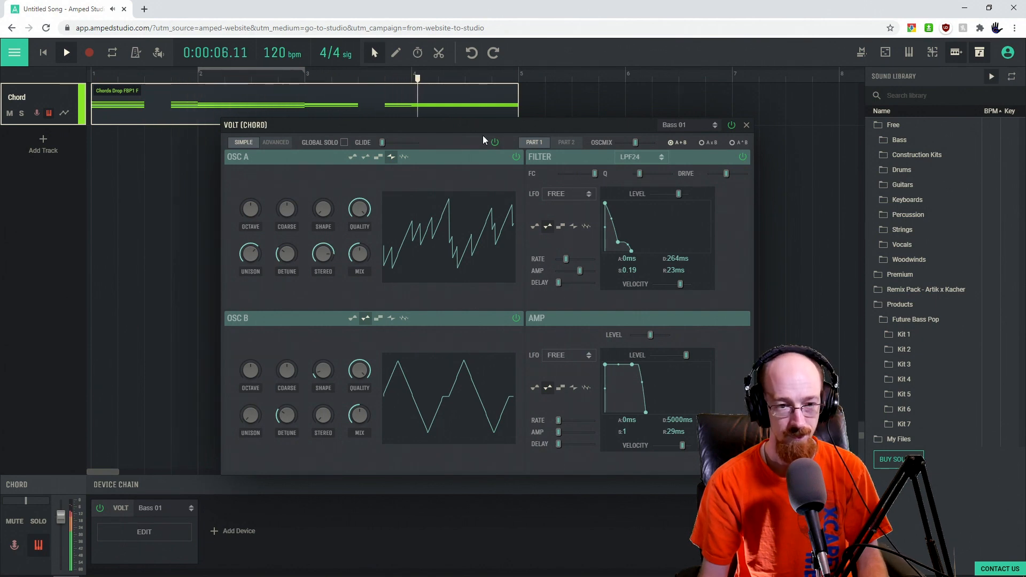
pyautogui.press('space')
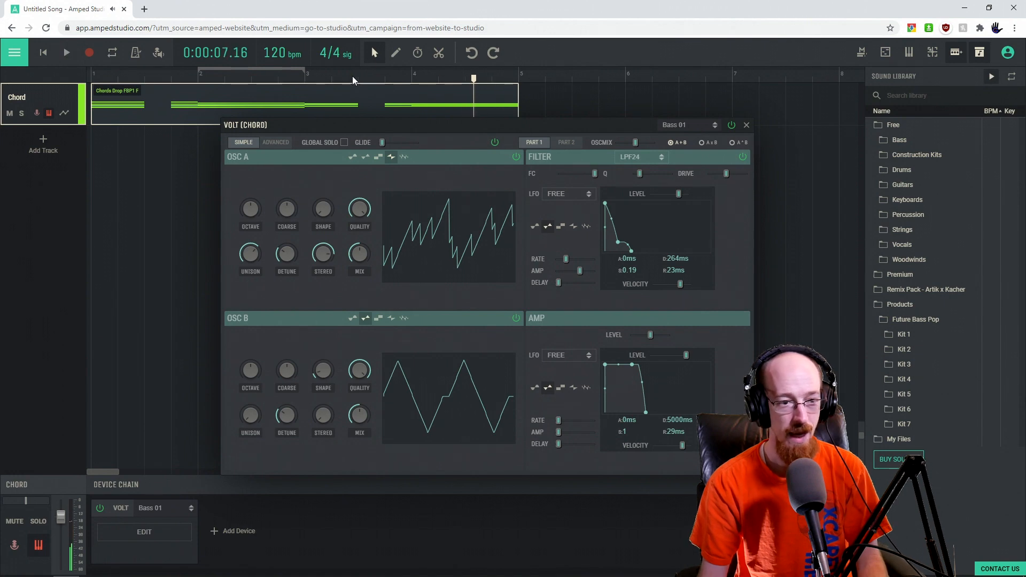
pyautogui.press('space')
pyautogui.moveTo(599, 174); pyautogui.dragTo(534, 175)
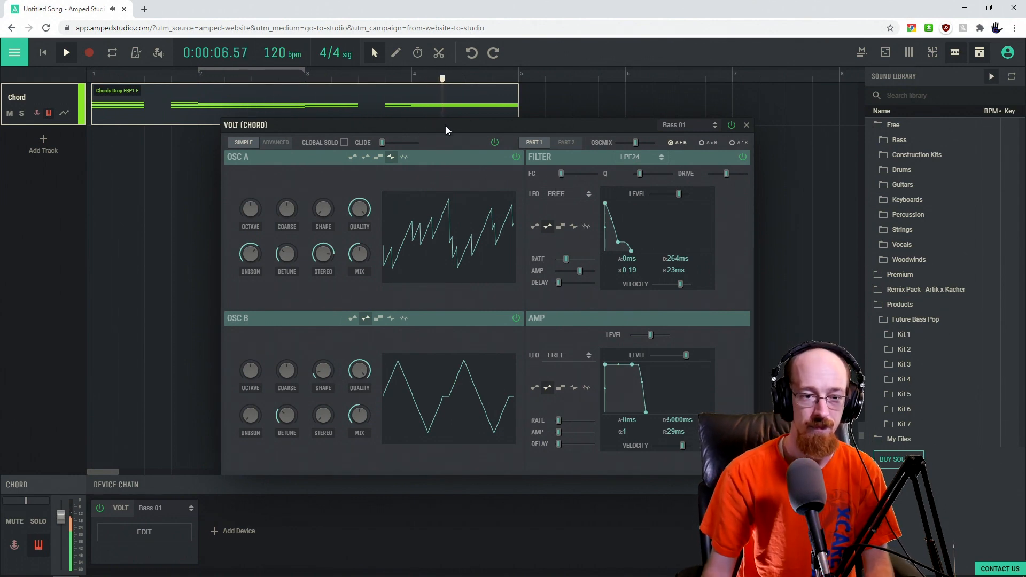
pyautogui.moveTo(446, 126); pyautogui.dragTo(438, 137)
pyautogui.press('space')
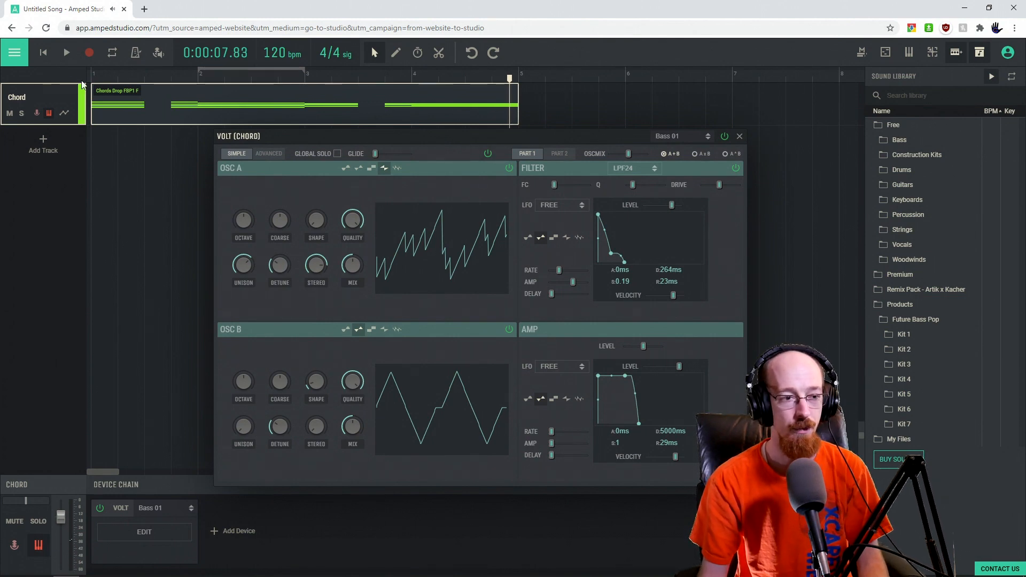
# - Add VOLT's Part 1 Filter FC, Part 1 Filter LFO Rate and Part 1 Filter LFO Amp to the Chord track's automation parameters
pyautogui.click(64, 113)
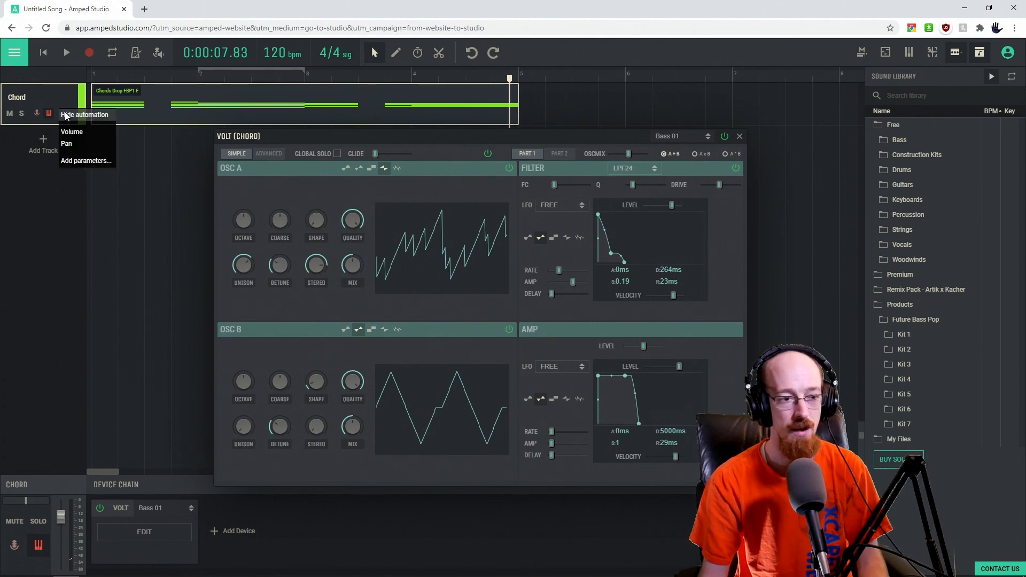
pyautogui.click(83, 161)
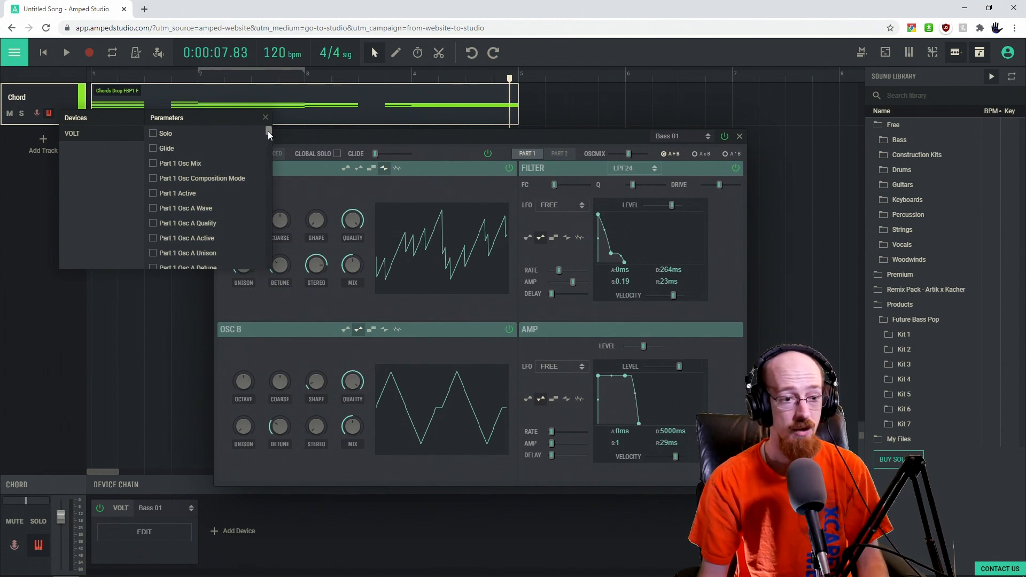
pyautogui.scroll(-2, 238, 163)
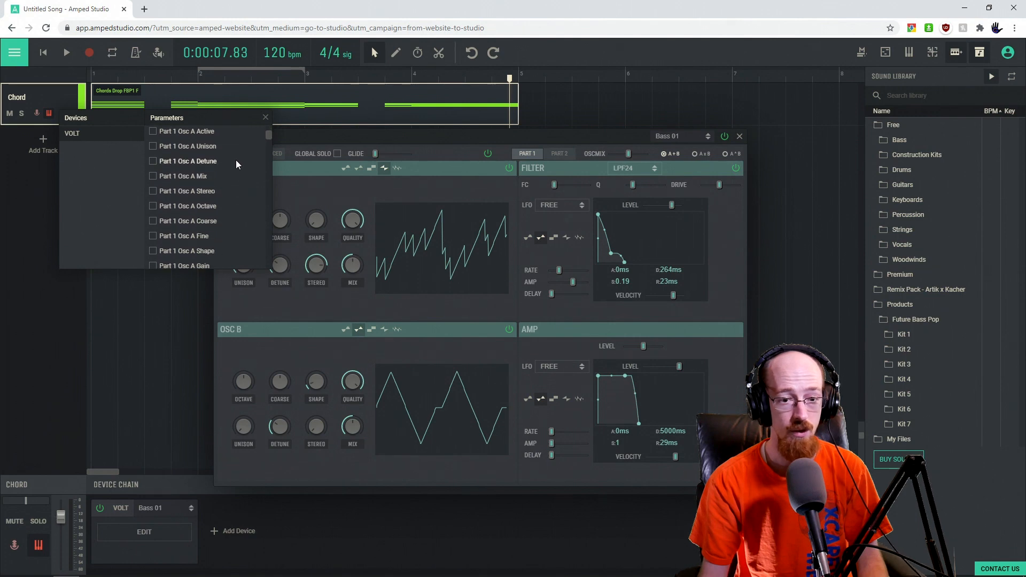
pyautogui.scroll(-5, 198, 174)
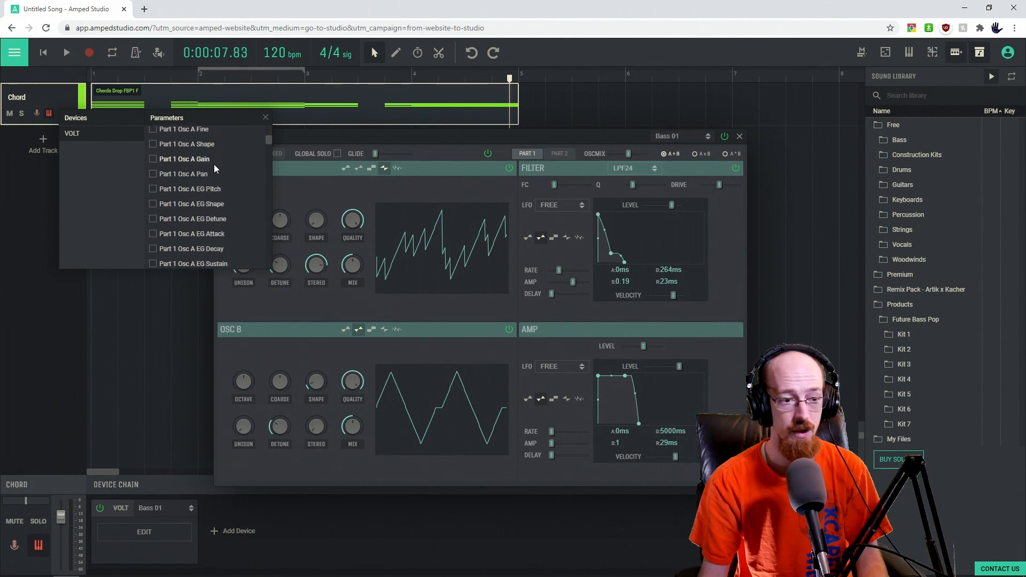
pyautogui.scroll(-3, 214, 167)
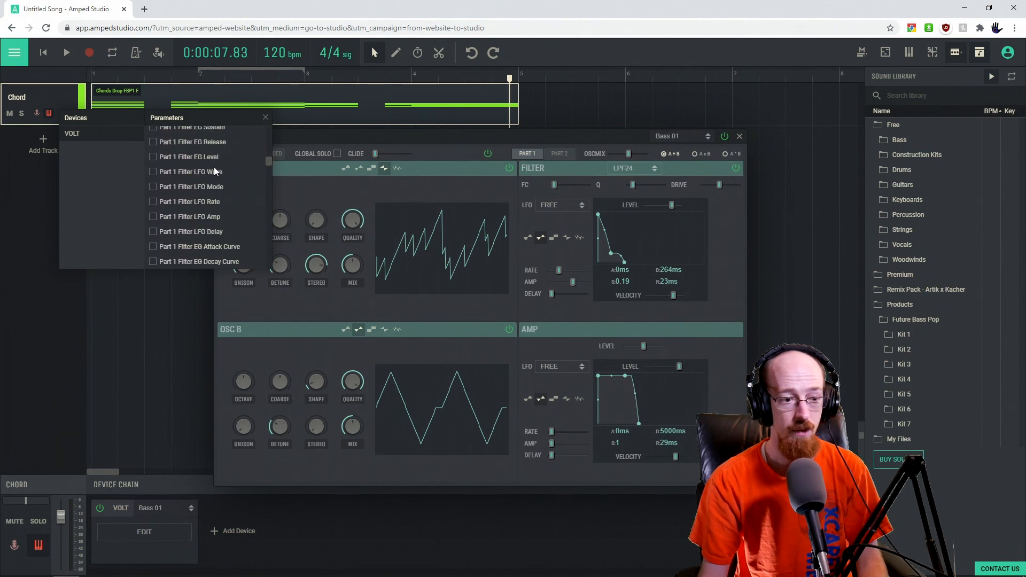
pyautogui.scroll(2, 177, 188)
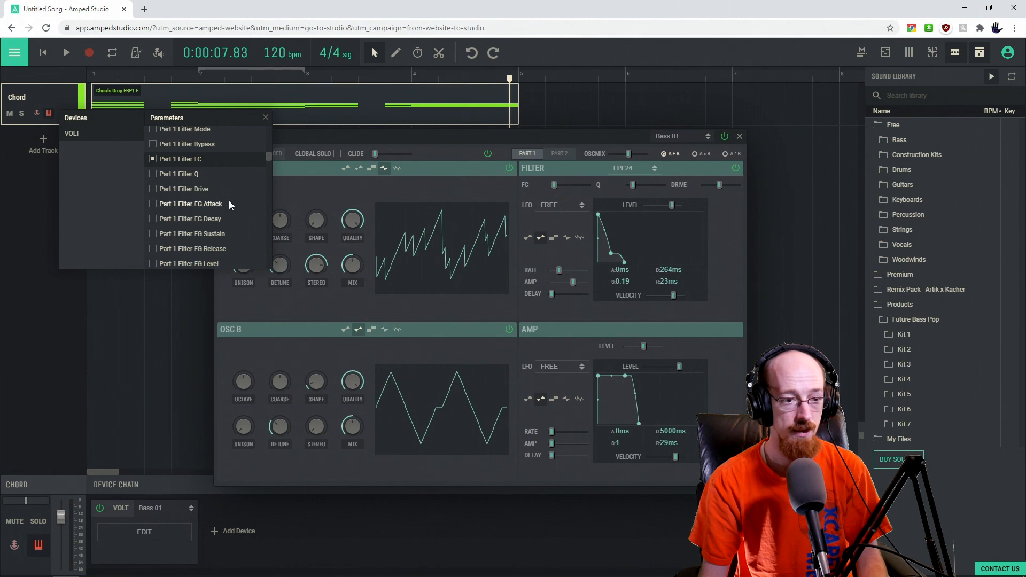
pyautogui.scroll(-1, 233, 207)
pyautogui.scroll(-3, 232, 198)
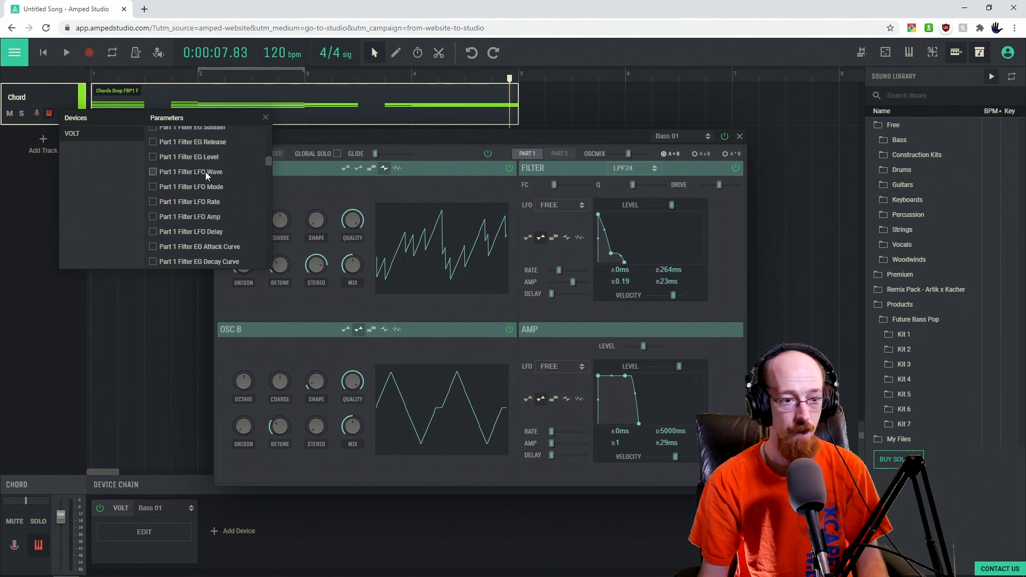
pyautogui.click(201, 202)
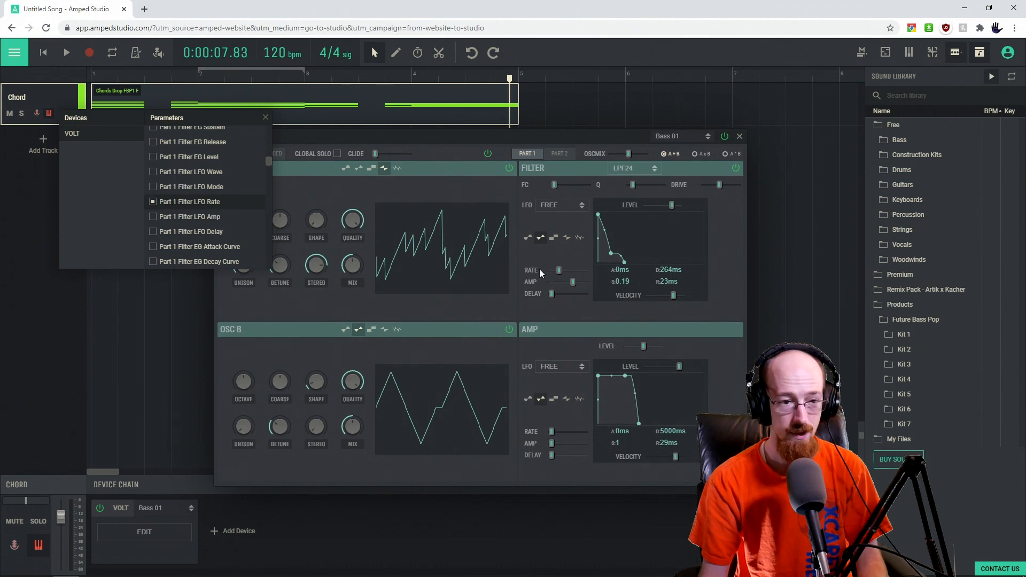
pyautogui.click(206, 216)
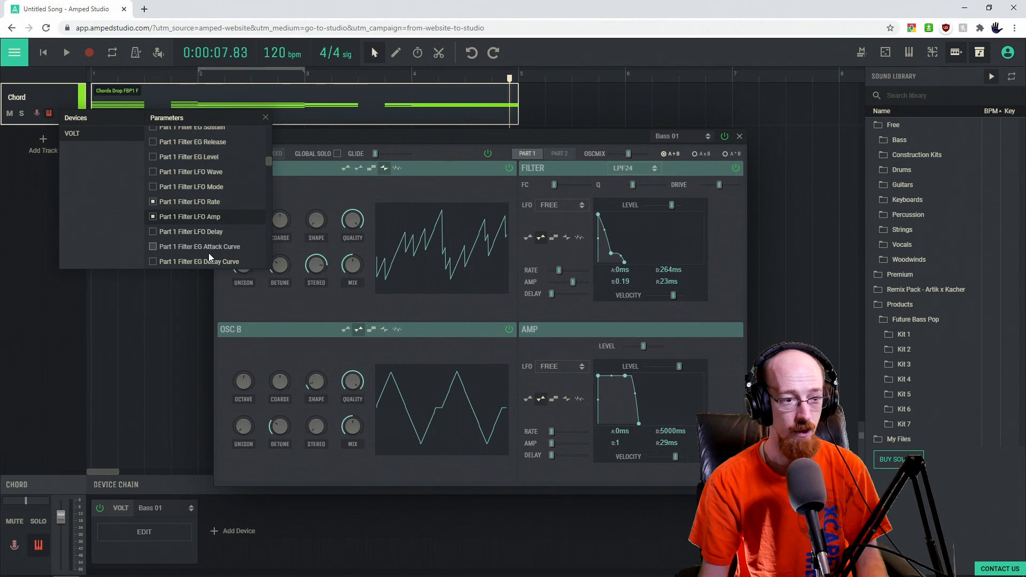
pyautogui.click(50, 302)
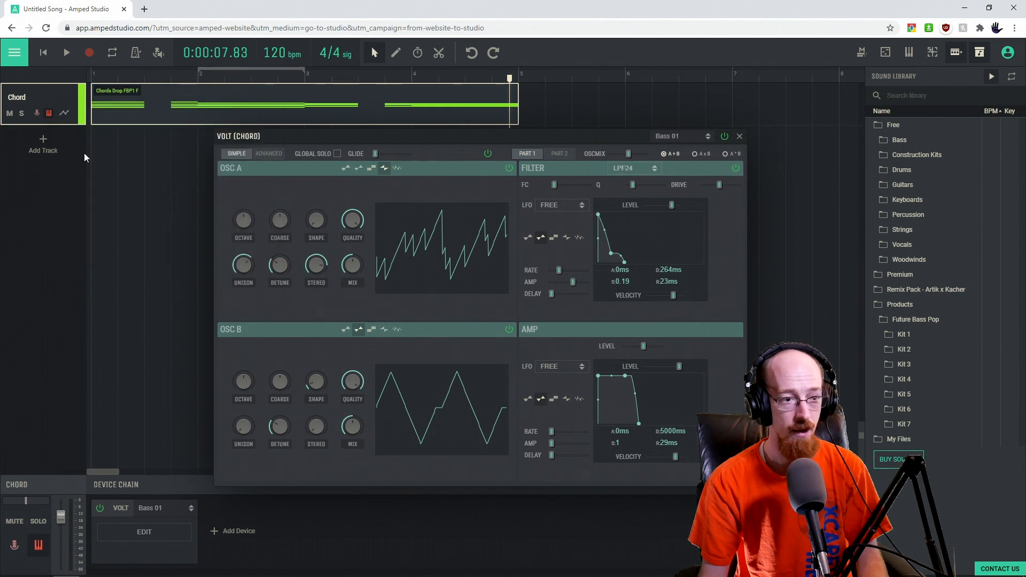
# - Show the VOLT – Part 1 Filter FC automation on the Chord track
pyautogui.click(65, 114)
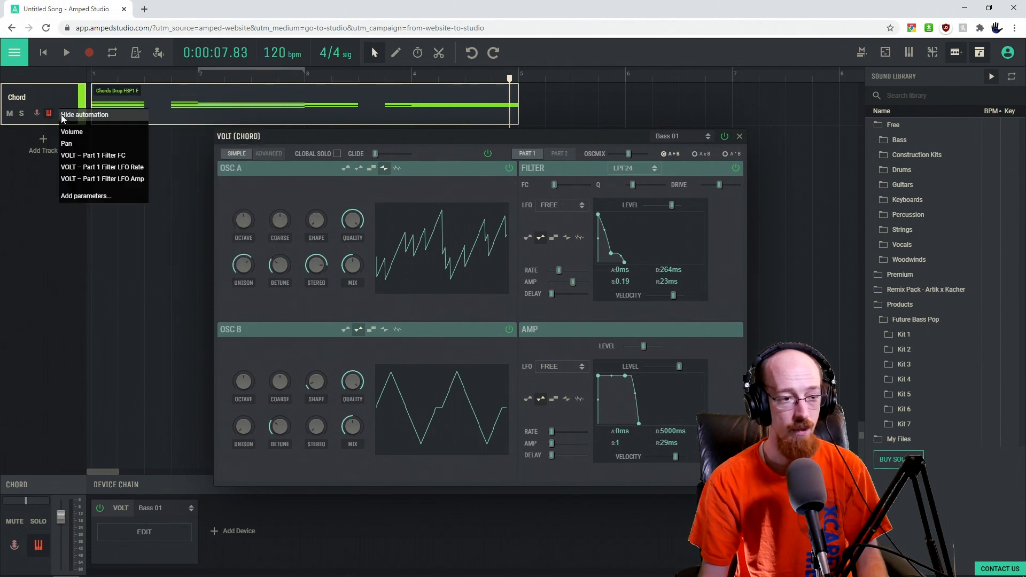
pyautogui.click(48, 114)
pyautogui.click(48, 114)
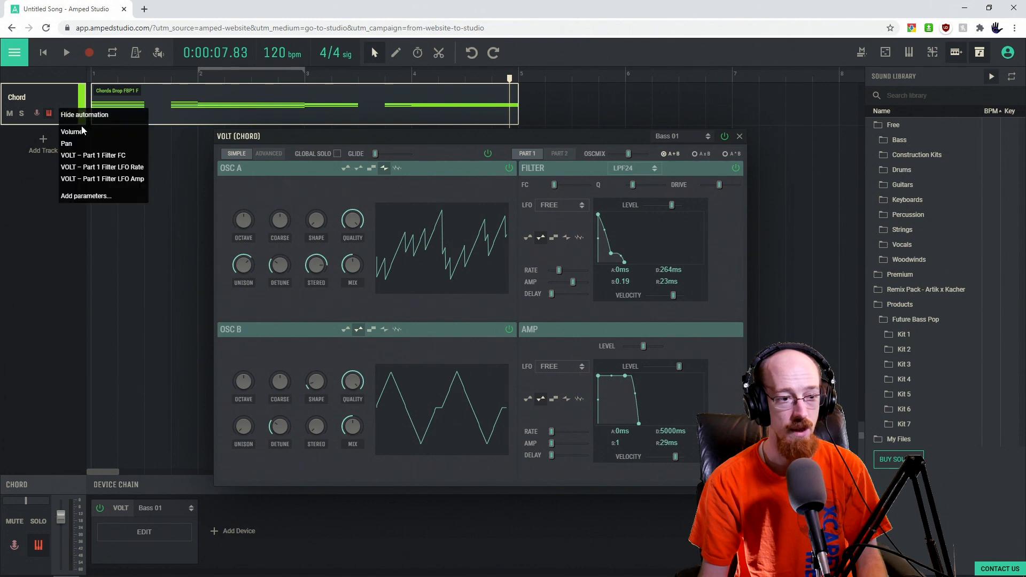
pyautogui.click(89, 156)
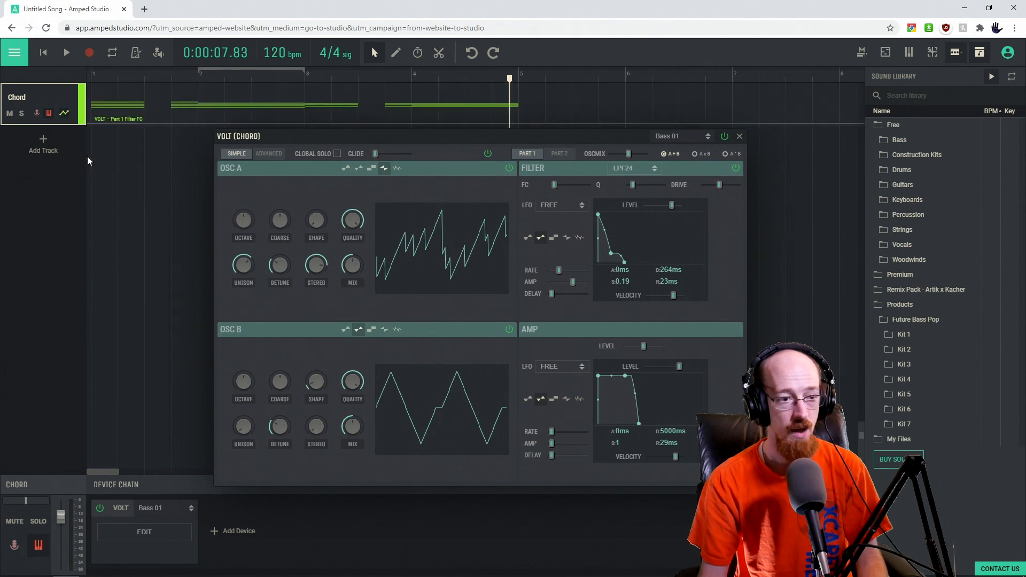
# - Draw the FC automation high until bar 2, near the bottom from bar 3 to 3.5, peaking around 3.75 and falling again by bar 5
pyautogui.click(117, 102)
pyautogui.moveTo(92, 99); pyautogui.dragTo(92, 96)
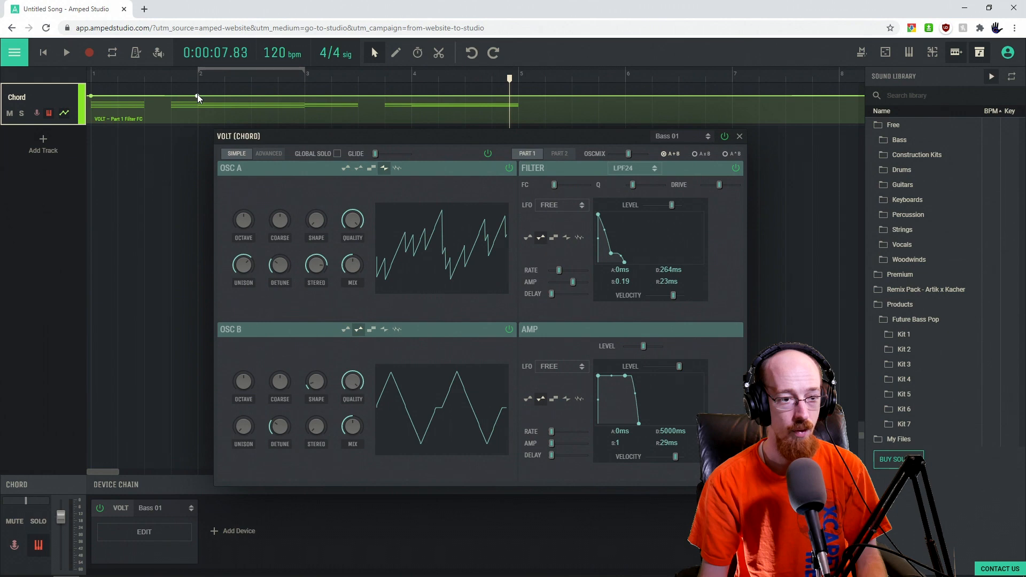
pyautogui.moveTo(200, 97); pyautogui.dragTo(306, 126)
pyautogui.moveTo(389, 123); pyautogui.dragTo(357, 122)
pyautogui.moveTo(447, 104); pyautogui.dragTo(518, 124)
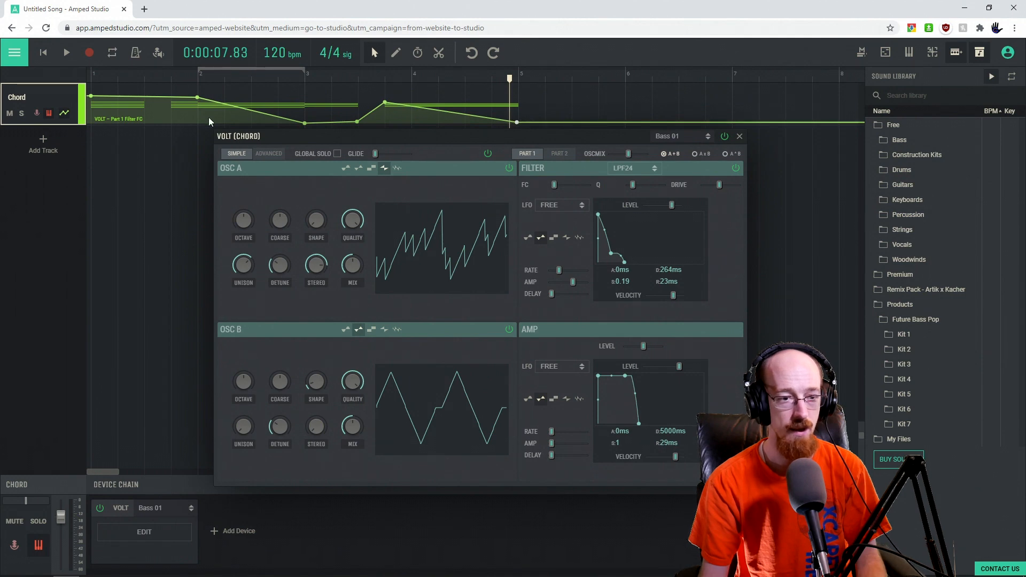
# - Play the chords from the start of the song to hear the filter cutoff automation
pyautogui.press('Home')
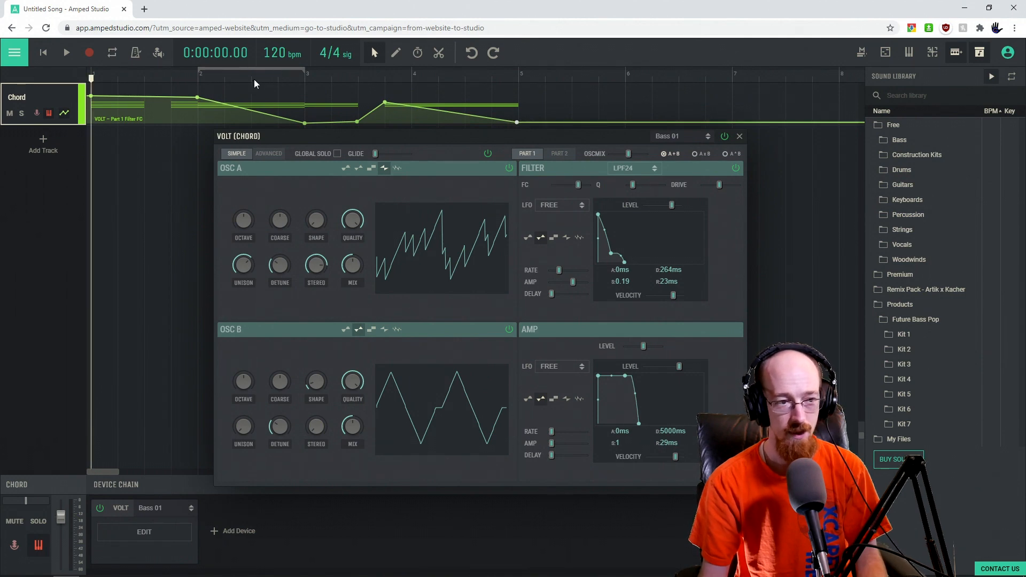
pyautogui.press('space')
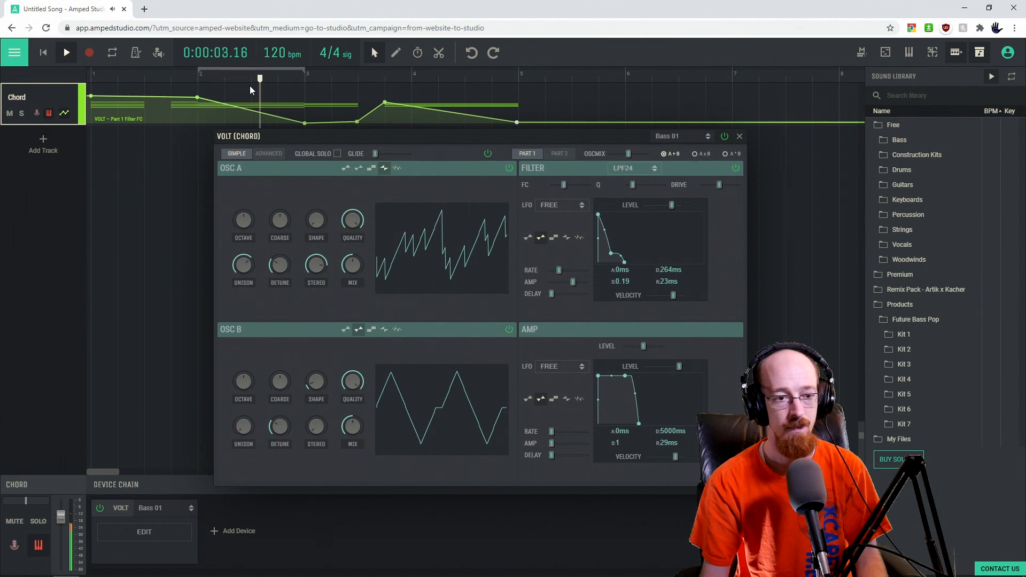
pyautogui.press('space')
# - Add a point near the bottom of the FC automation midway through bar 1, and return the playhead to the start
pyautogui.moveTo(143, 98); pyautogui.dragTo(146, 121)
pyautogui.click(93, 77)
pyautogui.moveTo(91, 74); pyautogui.dragTo(86, 94)
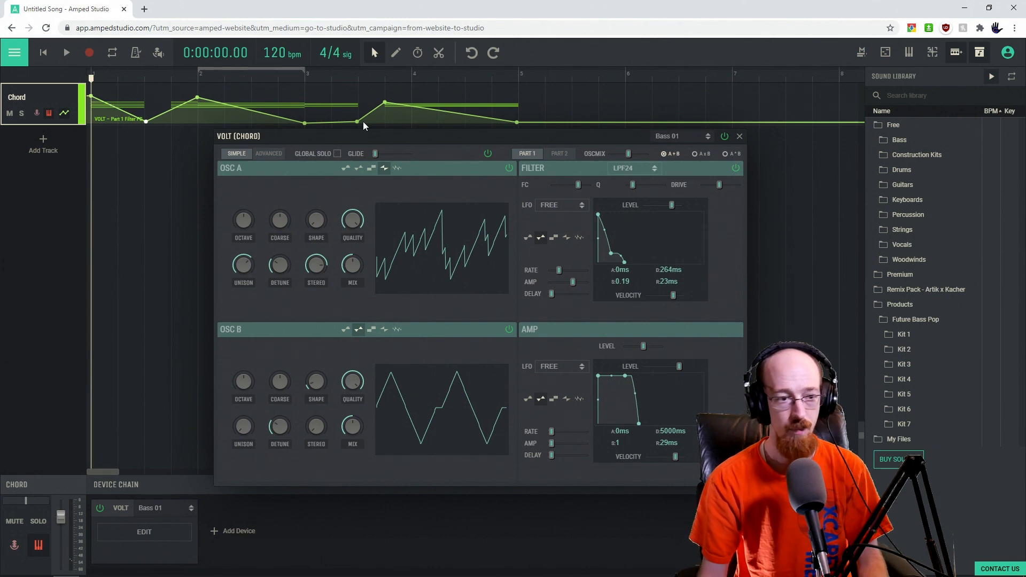
# - Play back the chords with the revised FC automation, and return the playhead to the start of the song
pyautogui.press('space')
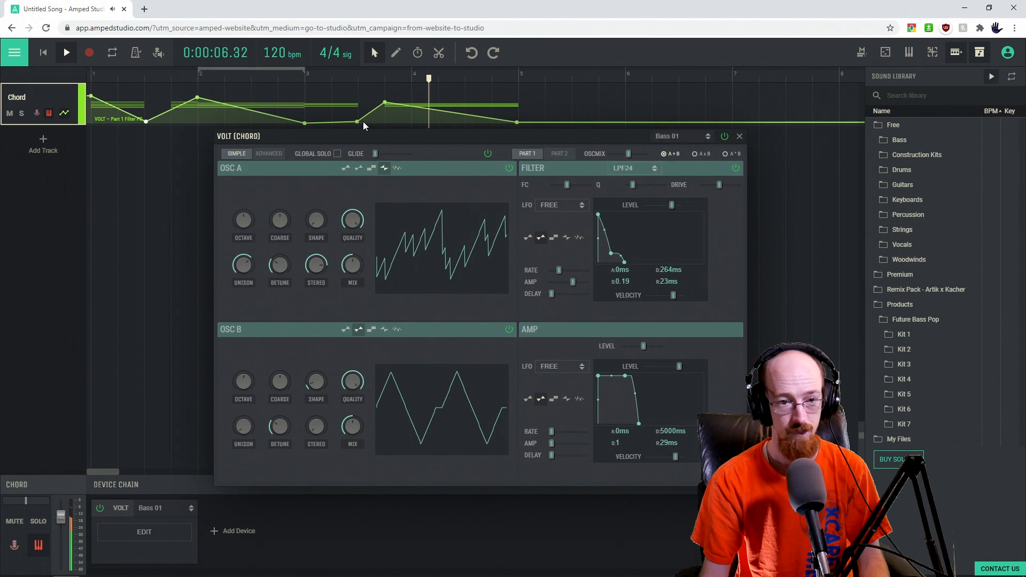
pyautogui.press('space')
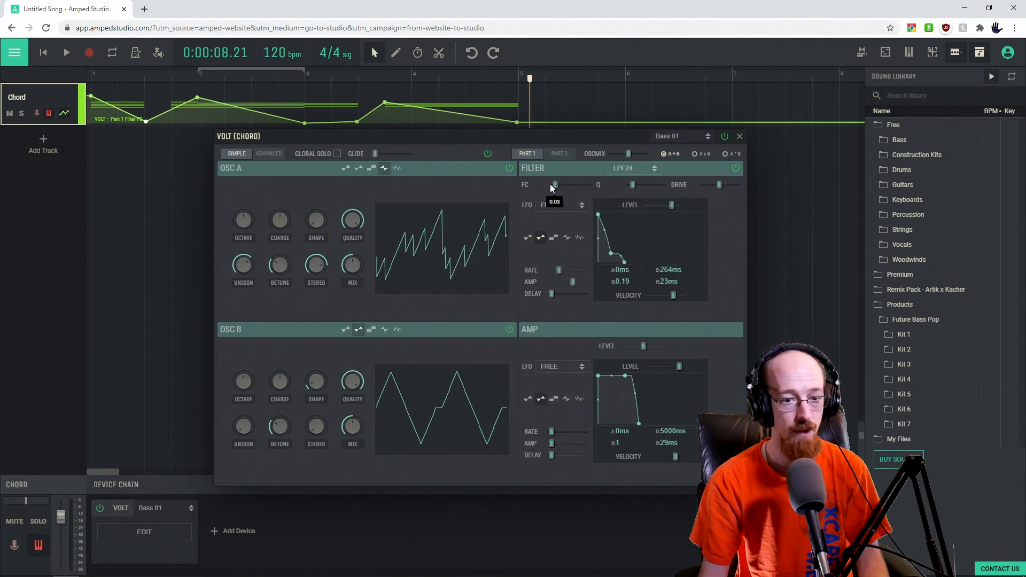
pyautogui.press('space')
pyautogui.press('space')
pyautogui.click(44, 53)
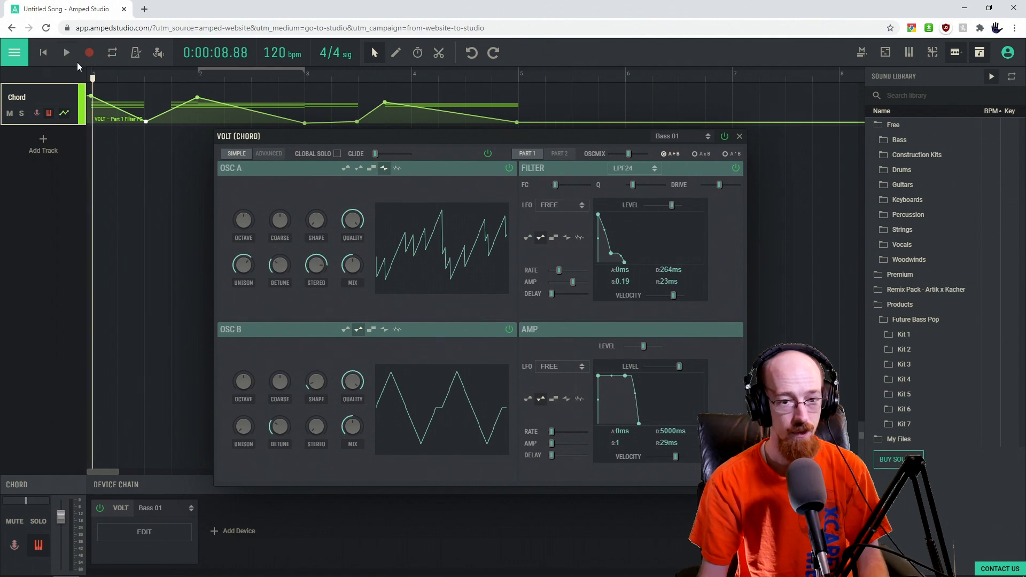
# - Play the chords once more, and show the VOLT – Part 1 Filter LFO Rate automation on the Chord track
pyautogui.press('space')
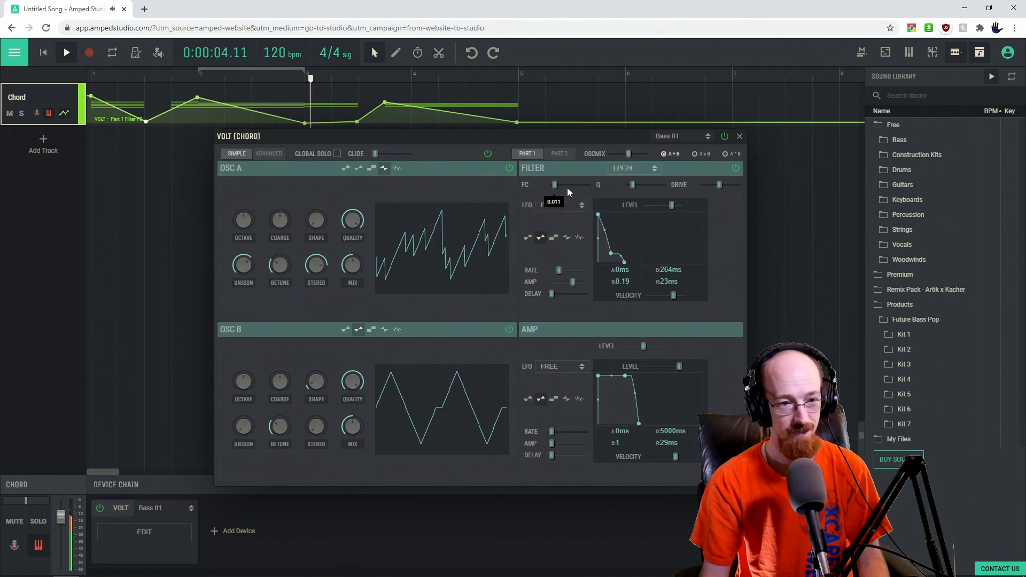
pyautogui.press('space')
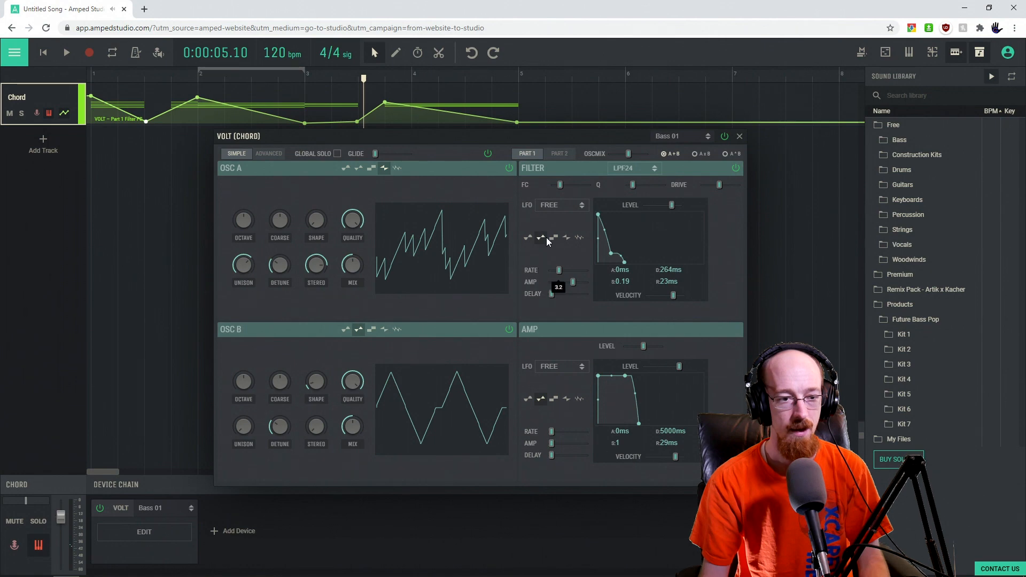
pyautogui.click(68, 114)
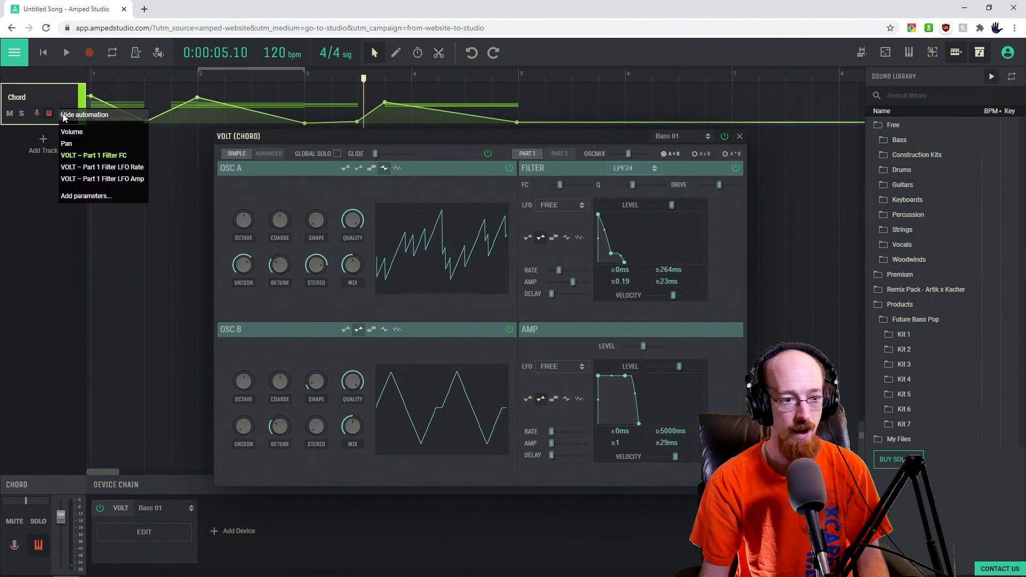
pyautogui.click(107, 167)
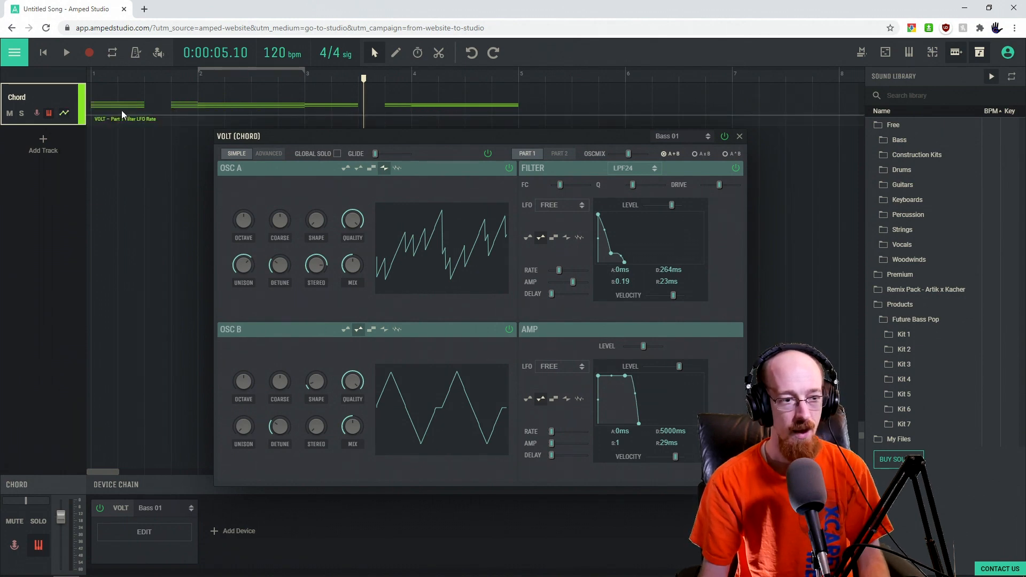
# - Add an LFO Rate automation point at the start of the Chord track, and loop playback from bar 1 to bar 5
pyautogui.moveTo(114, 104); pyautogui.dragTo(91, 111)
pyautogui.press('space')
pyautogui.press('space')
pyautogui.press('space')
pyautogui.moveTo(94, 71); pyautogui.dragTo(518, 72)
pyautogui.press('space')
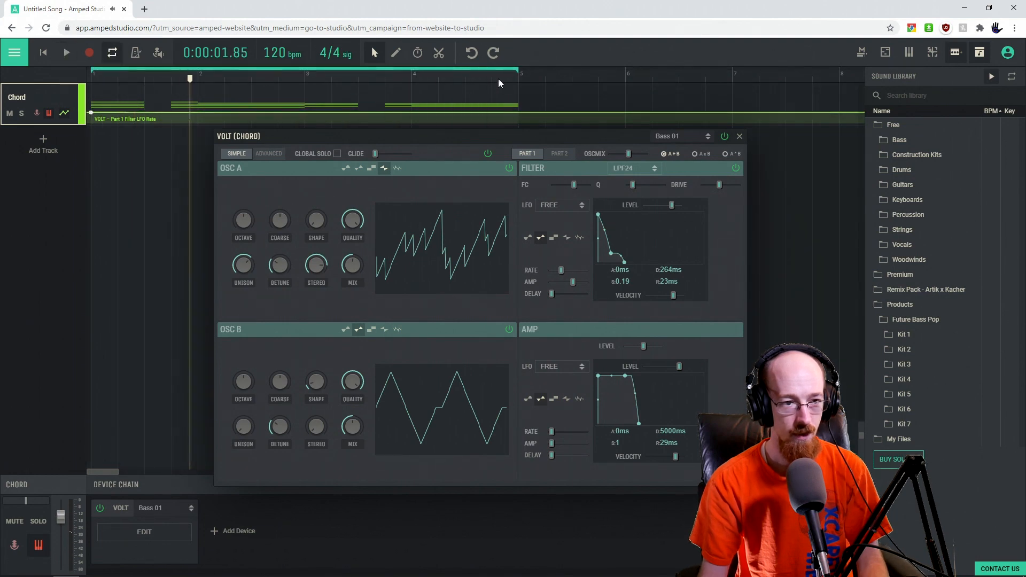
# - Play the opening from the start, and add an LFO Rate point near the bottom midway through bar 1
pyautogui.moveTo(189, 80); pyautogui.dragTo(22, 71)
pyautogui.press('space')
pyautogui.press('space')
pyautogui.click(107, 80)
pyautogui.press('space')
pyautogui.moveTo(142, 113); pyautogui.dragTo(142, 123)
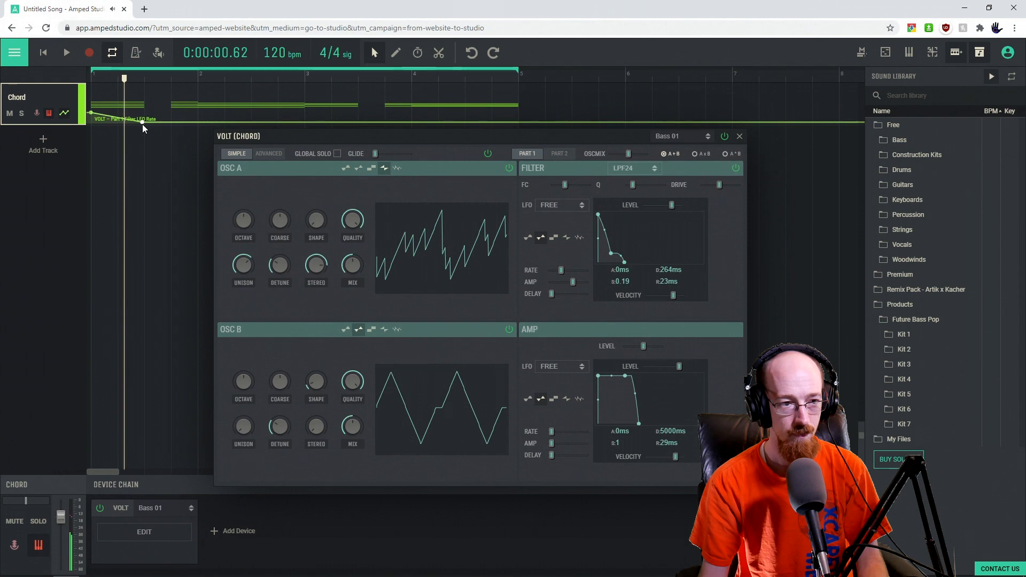
# - Play back the LFO Rate drop, and raise the point midway through bar 1 slightly
pyautogui.press('space')
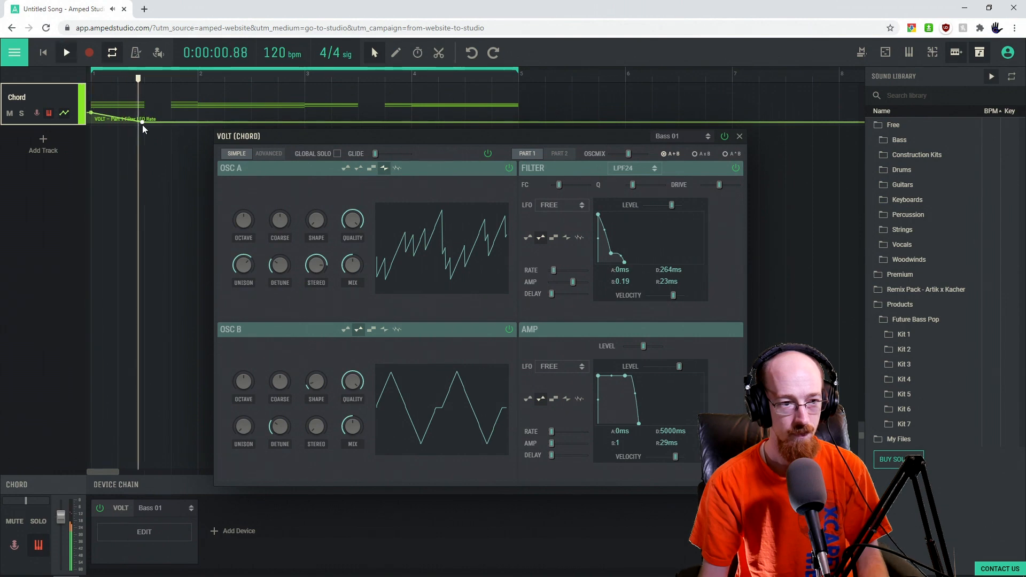
pyautogui.press('space')
pyautogui.moveTo(143, 123); pyautogui.dragTo(143, 117)
pyautogui.press('space')
pyautogui.press('space')
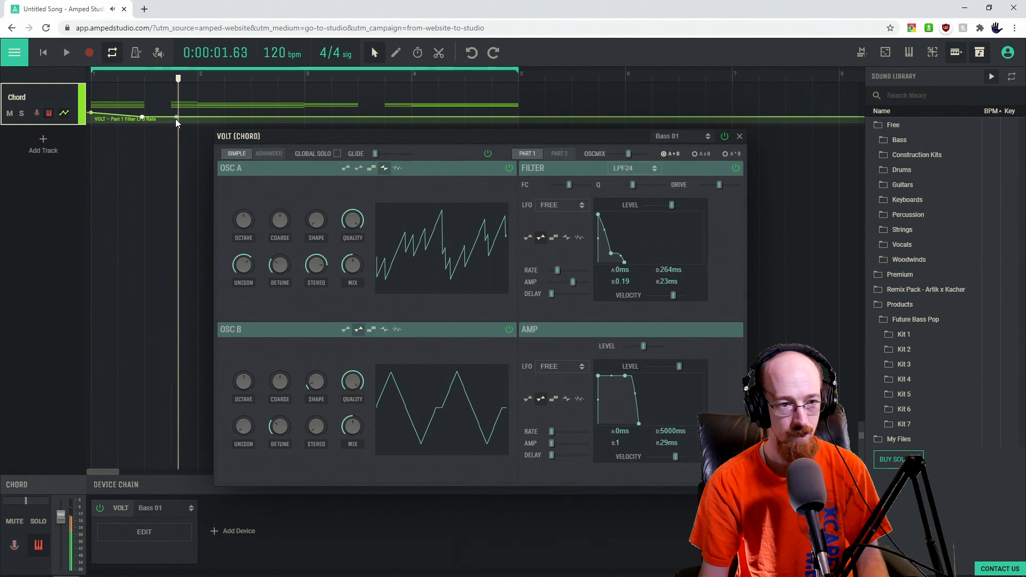
# - Shape the LFO Rate automation to rise at about bar 1.75, dip at bar 2 and climb by bar 3, playing it back
pyautogui.moveTo(172, 117); pyautogui.dragTo(198, 119)
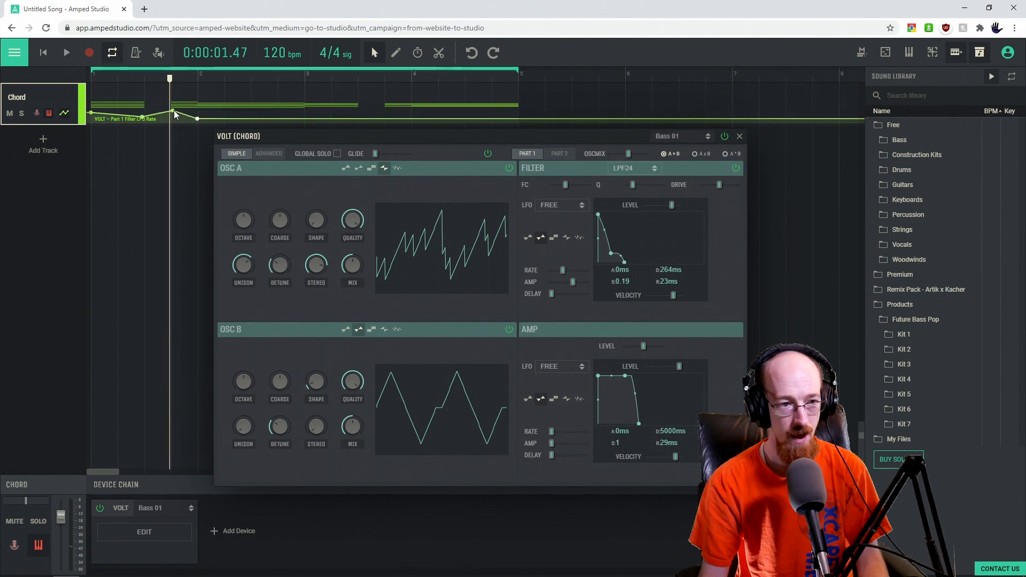
pyautogui.press('space')
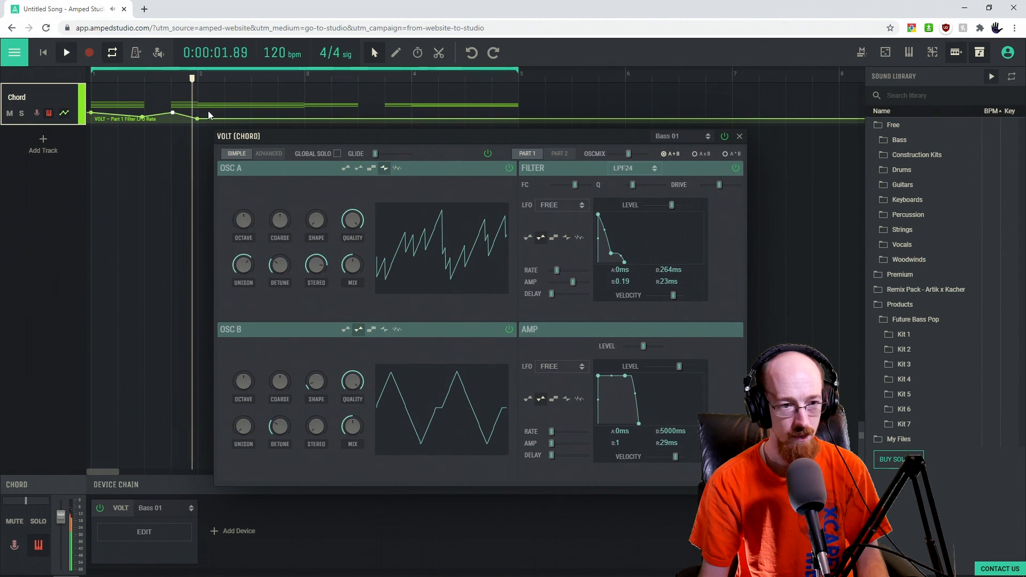
pyautogui.moveTo(309, 118); pyautogui.dragTo(307, 109)
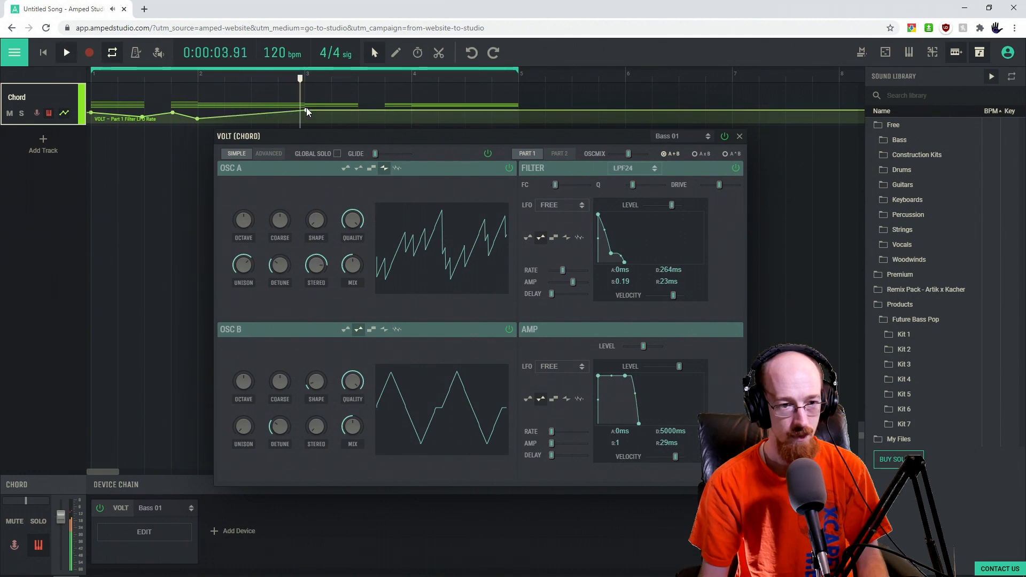
pyautogui.press('space')
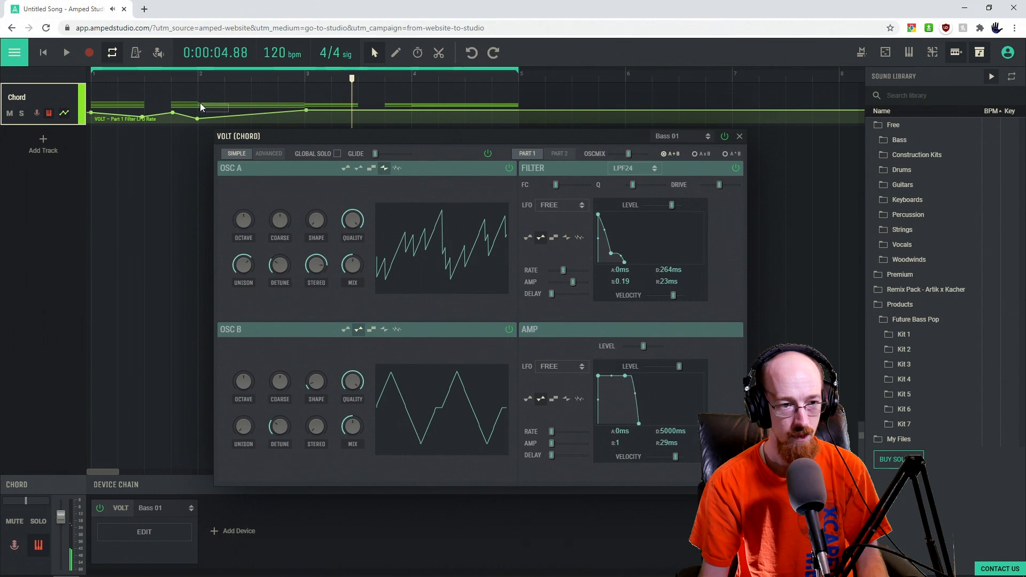
# - Add a high LFO Rate point at bar 2, lower the bar 3 point near the bottom, and play back the change
pyautogui.moveTo(208, 116); pyautogui.dragTo(207, 106)
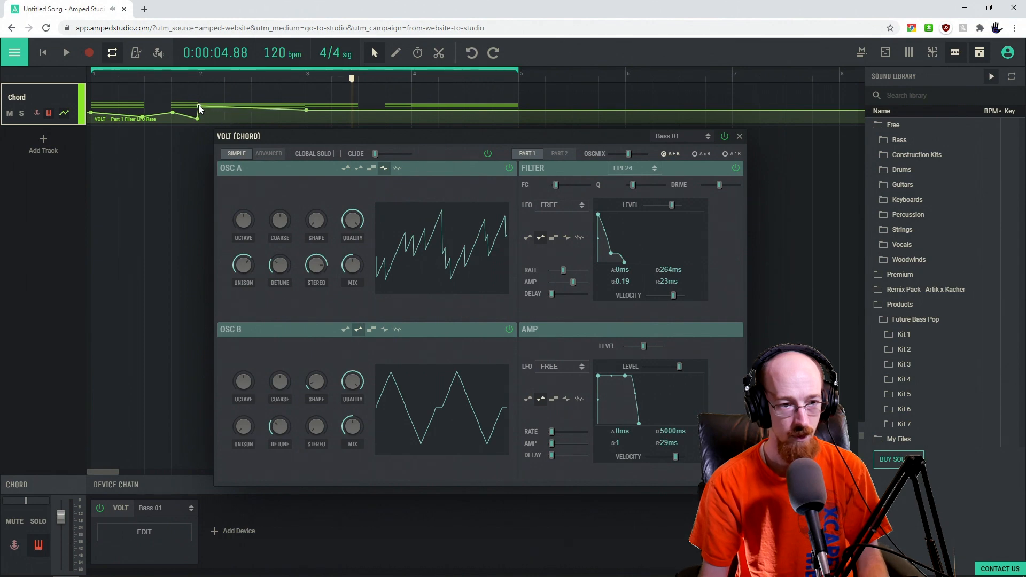
pyautogui.moveTo(302, 110); pyautogui.dragTo(303, 121)
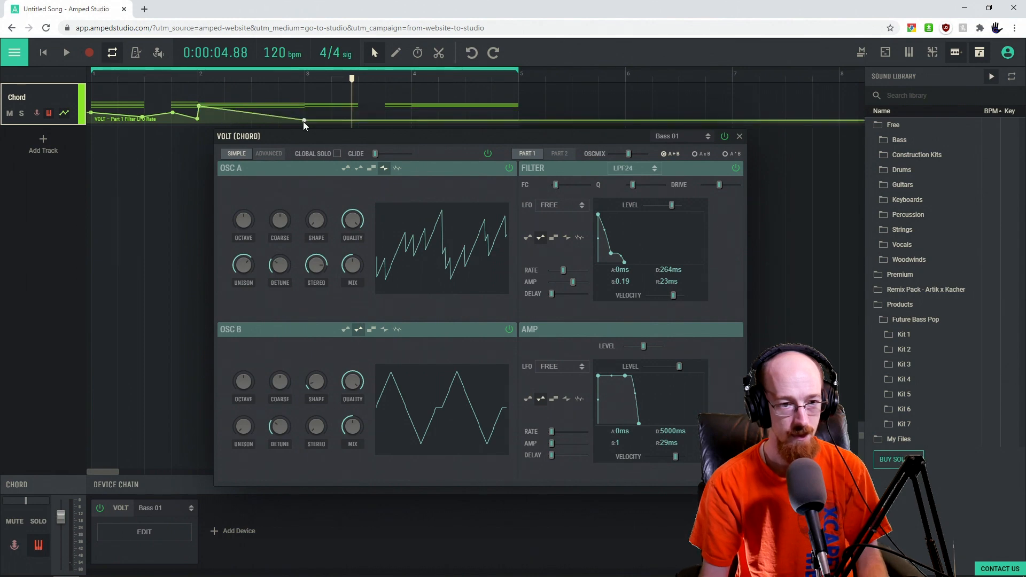
pyautogui.press('space')
pyautogui.click(176, 78)
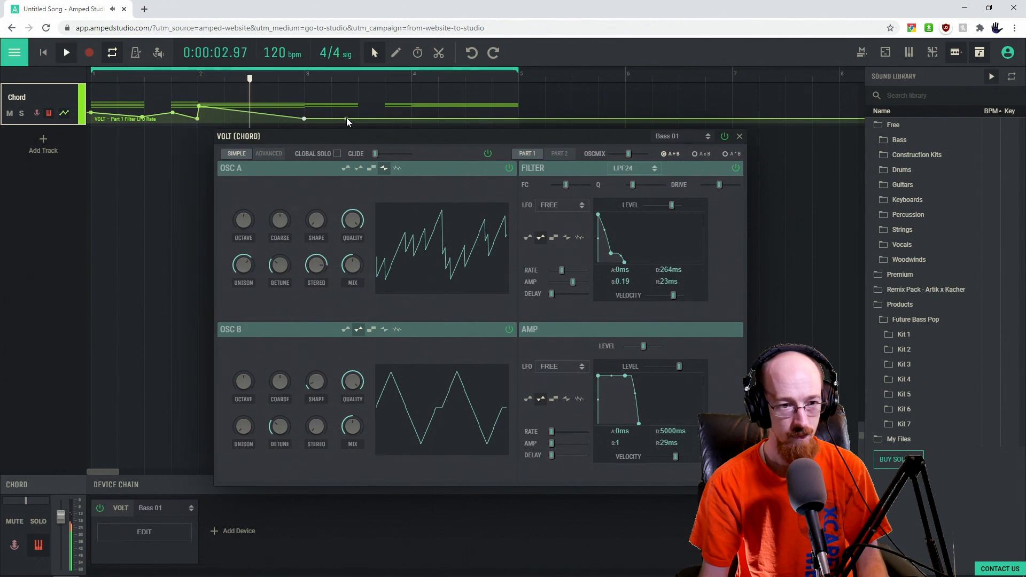
pyautogui.press('space')
# - Add a mid-height LFO Rate point just after the low point at bar 3, and play that passage
pyautogui.moveTo(304, 119); pyautogui.dragTo(303, 114)
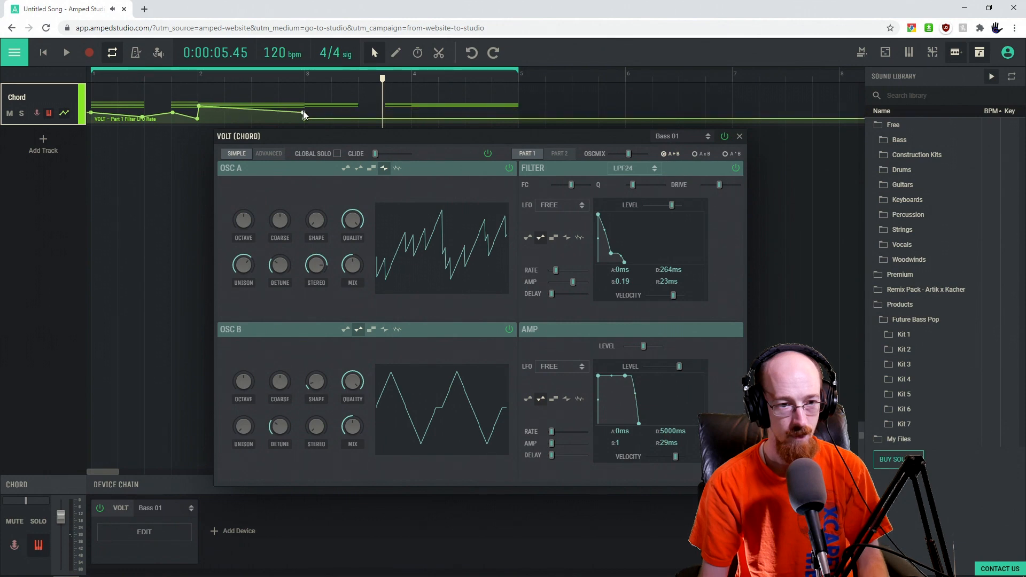
pyautogui.hotkey('ctrl', 'z')
pyautogui.moveTo(324, 119); pyautogui.dragTo(309, 114)
pyautogui.click(307, 73)
pyautogui.press('space')
pyautogui.click(298, 75)
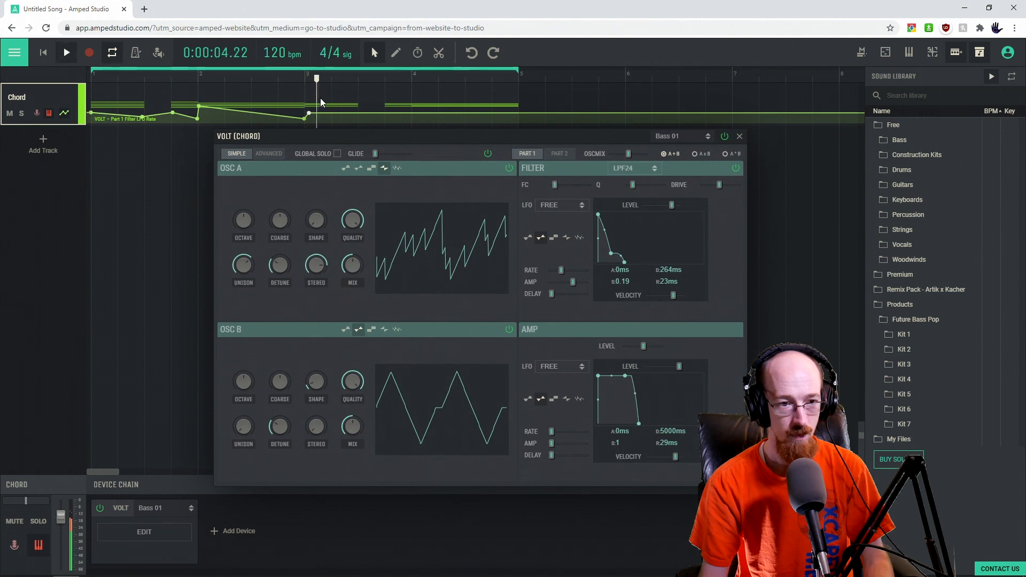
# - Draw the LFO Rate automation dipping at bar 3.5, rising at 3.75, dipping slightly near bar 4 and falling by bar 5, and return to the start
pyautogui.press('space')
pyautogui.moveTo(360, 114); pyautogui.dragTo(385, 113)
pyautogui.click(384, 116)
pyautogui.click(412, 115)
pyautogui.click(416, 113)
pyautogui.click(509, 121)
pyautogui.moveTo(509, 121); pyautogui.dragTo(514, 119)
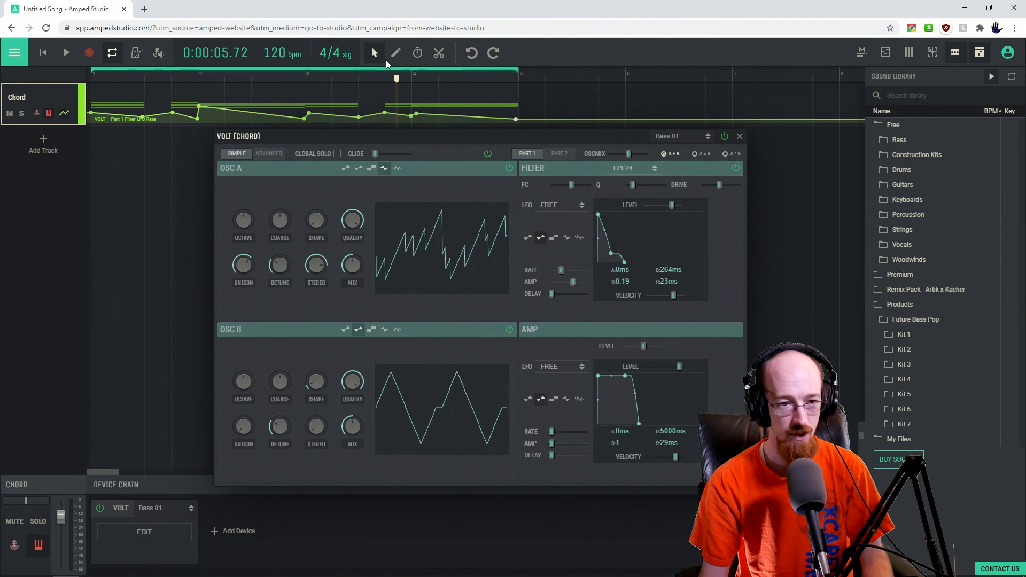
pyautogui.moveTo(398, 81); pyautogui.dragTo(67, 86)
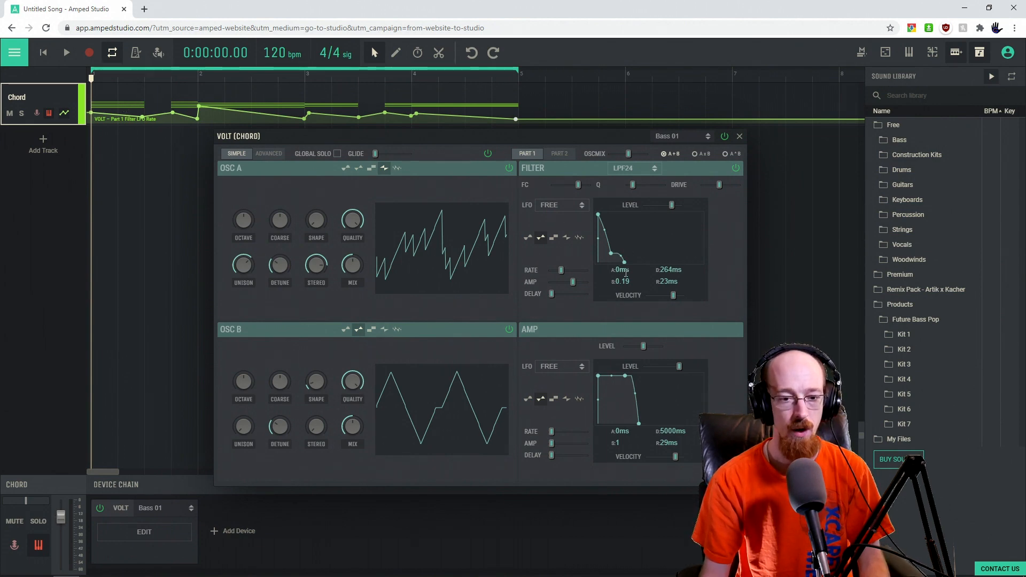
# - Try a filter envelope attack of 7481 ms and 10000 ms, and reset it to 0 ms for comparison during playback
pyautogui.moveTo(620, 270); pyautogui.dragTo(628, 245)
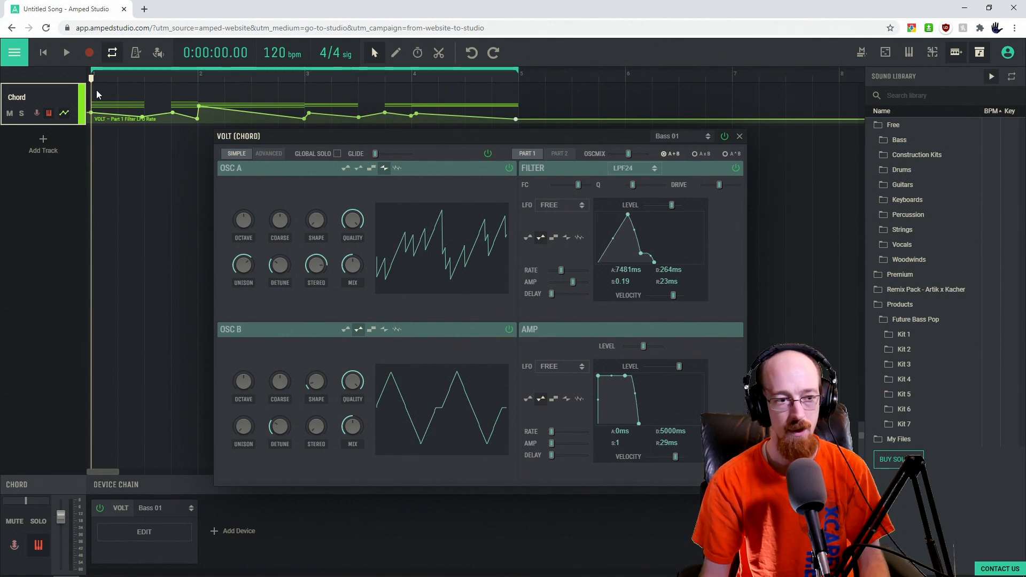
pyautogui.press('space')
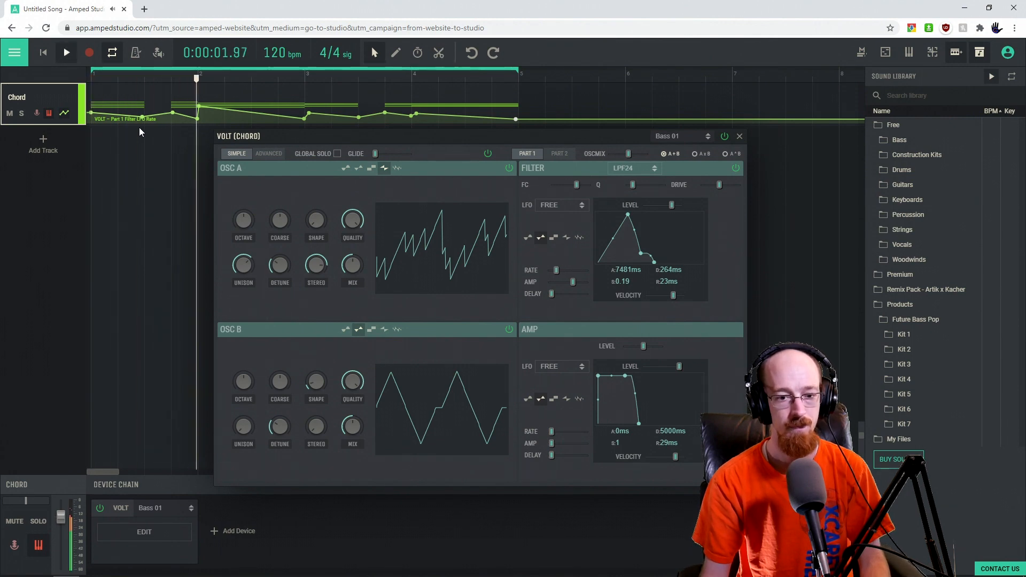
pyautogui.moveTo(639, 271); pyautogui.dragTo(624, 233)
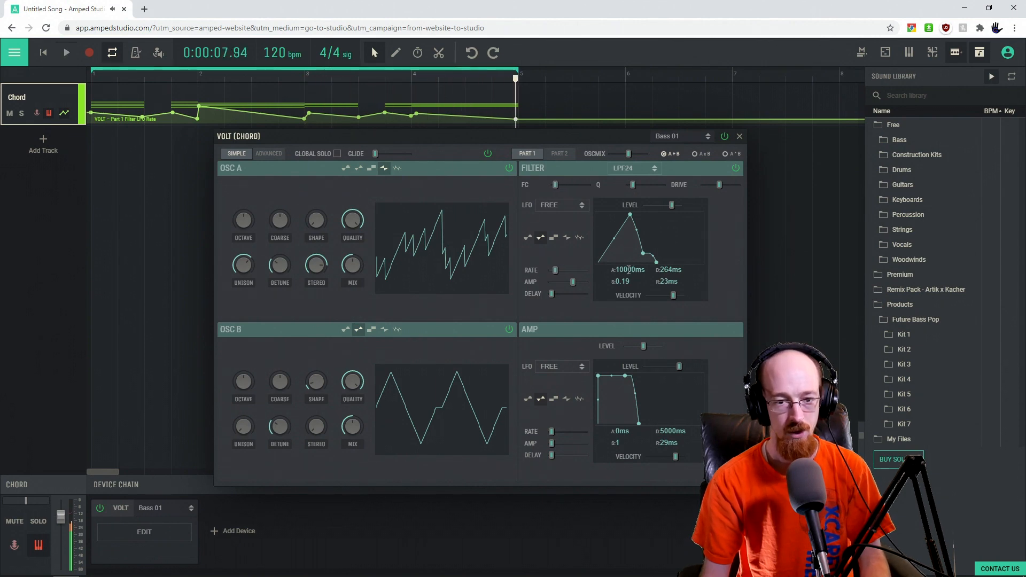
pyautogui.moveTo(625, 266); pyautogui.dragTo(620, 352)
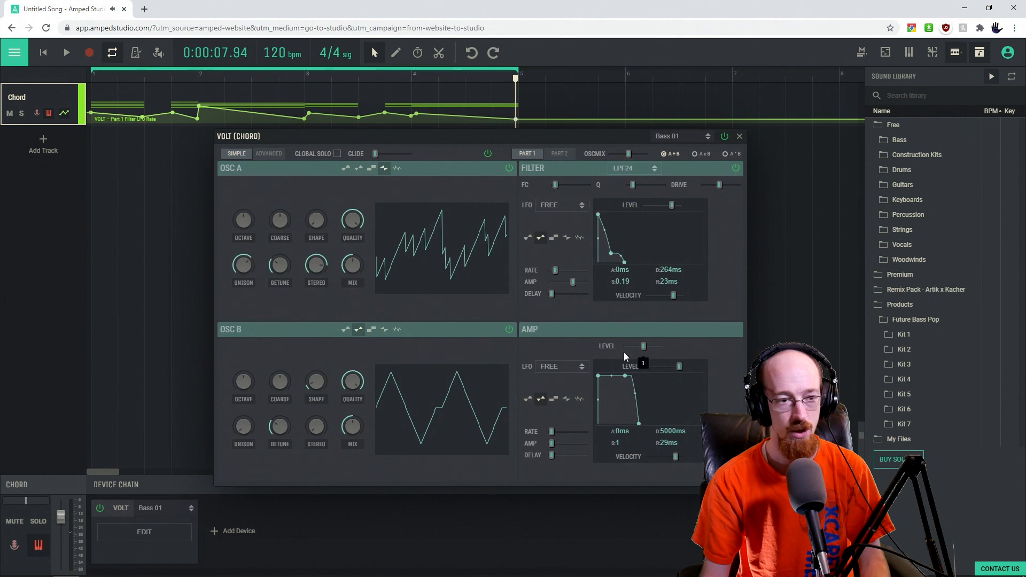
pyautogui.press('space')
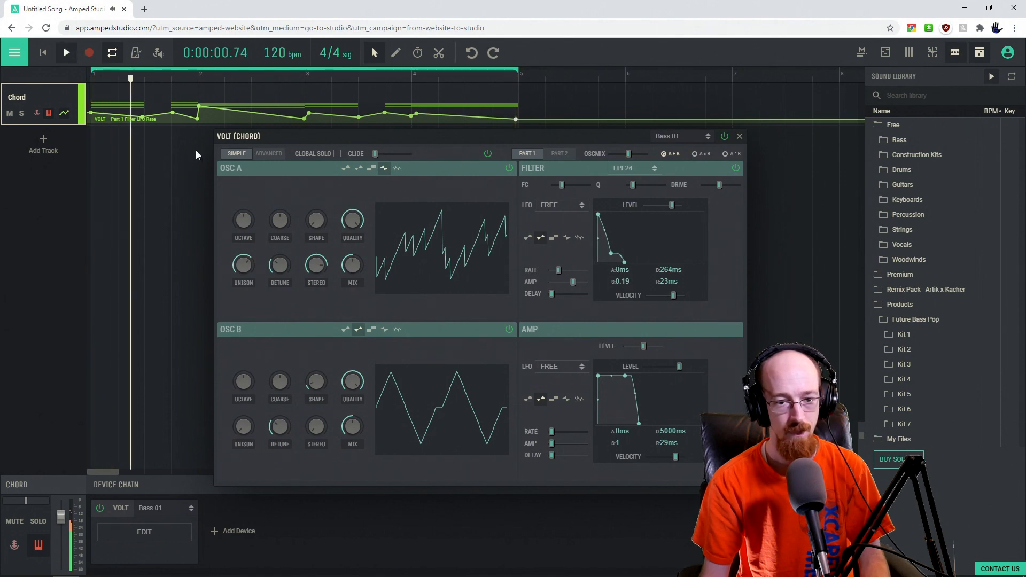
# - Set the filter envelope attack to 10000 ms, play the chords from the start, and return the playhead to the beginning
pyautogui.moveTo(621, 272); pyautogui.dragTo(612, 63)
pyautogui.moveTo(141, 79); pyautogui.dragTo(14, 78)
pyautogui.press('space')
pyautogui.press('space')
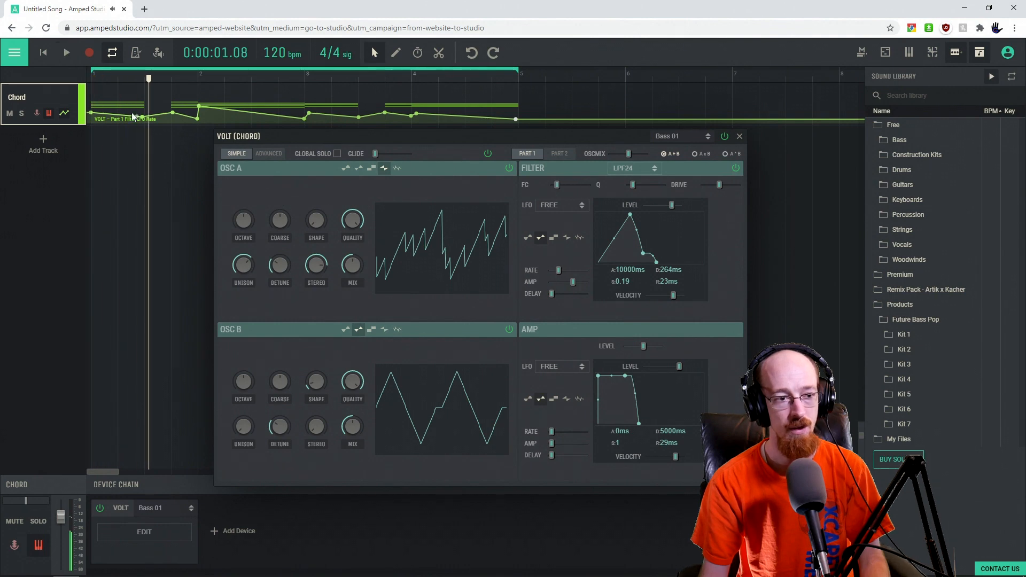
pyautogui.click(98, 81)
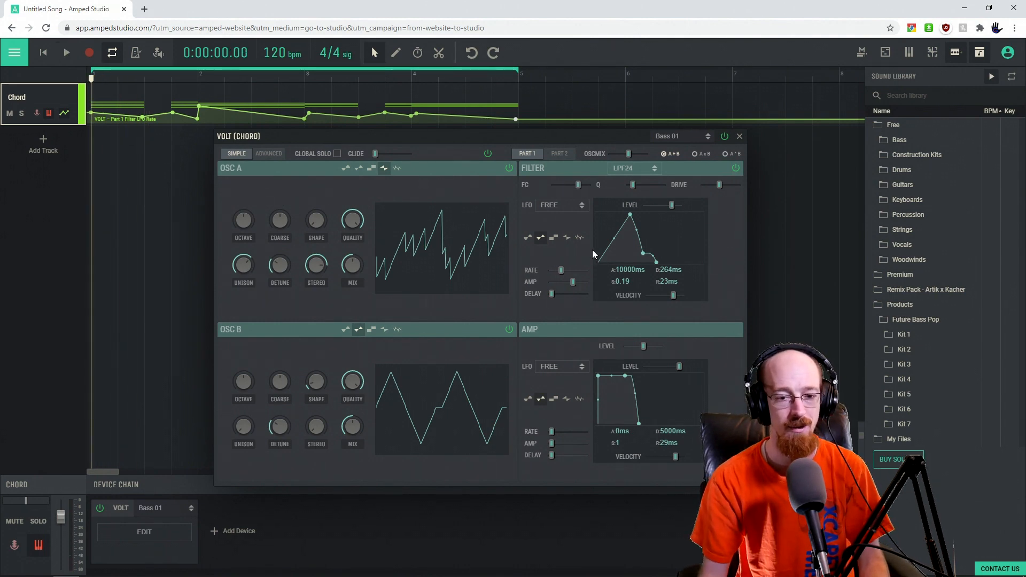
# - Set the filter envelope attack back to 0 ms, and play the first chord to compare
pyautogui.moveTo(623, 270); pyautogui.dragTo(621, 309)
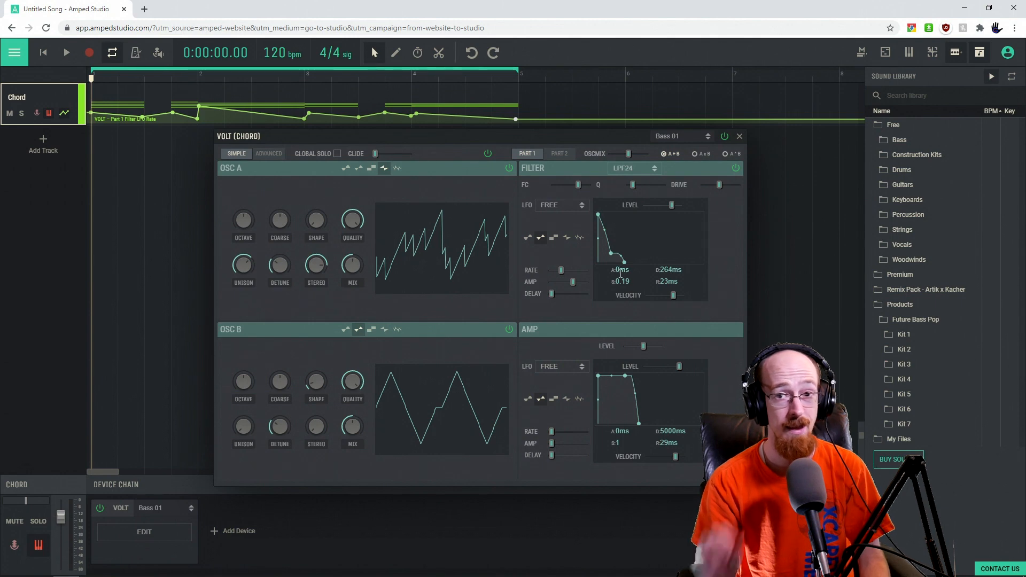
pyautogui.press('space')
pyautogui.click(98, 78)
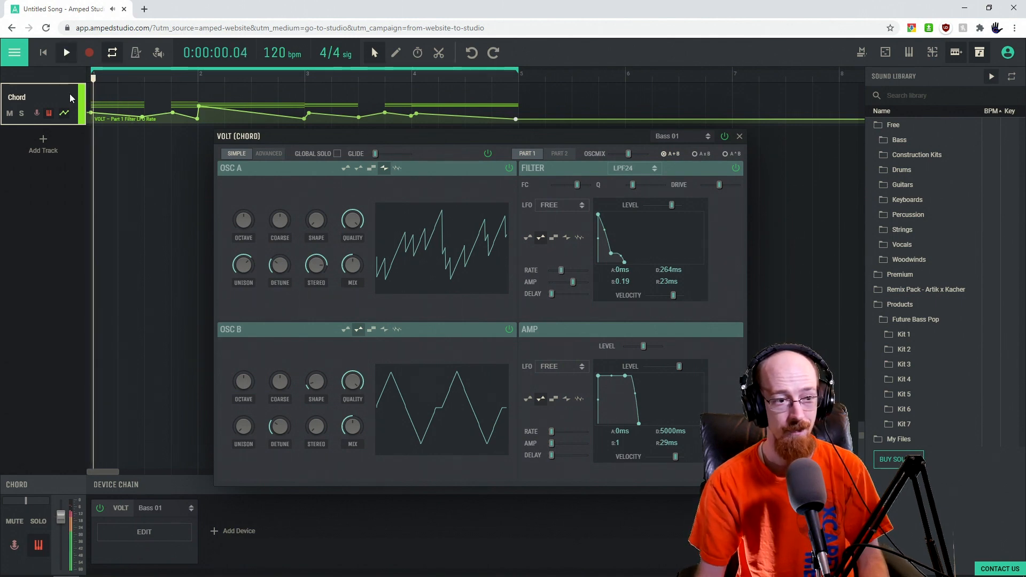
pyautogui.press('space')
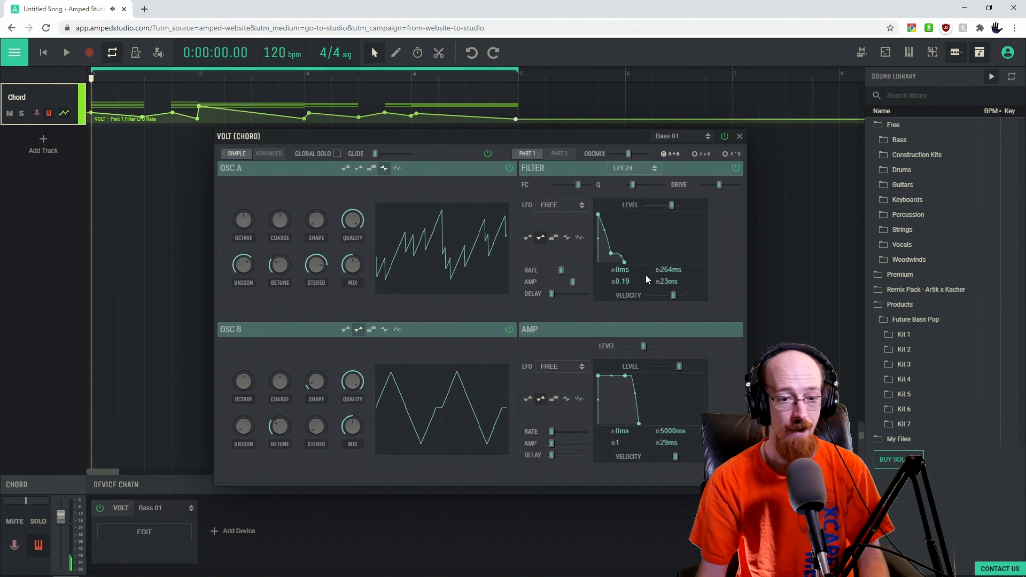
# - Set the filter envelope attack to 10000 ms, and play the opening chord with the slow attack
pyautogui.moveTo(623, 270); pyautogui.dragTo(618, 222)
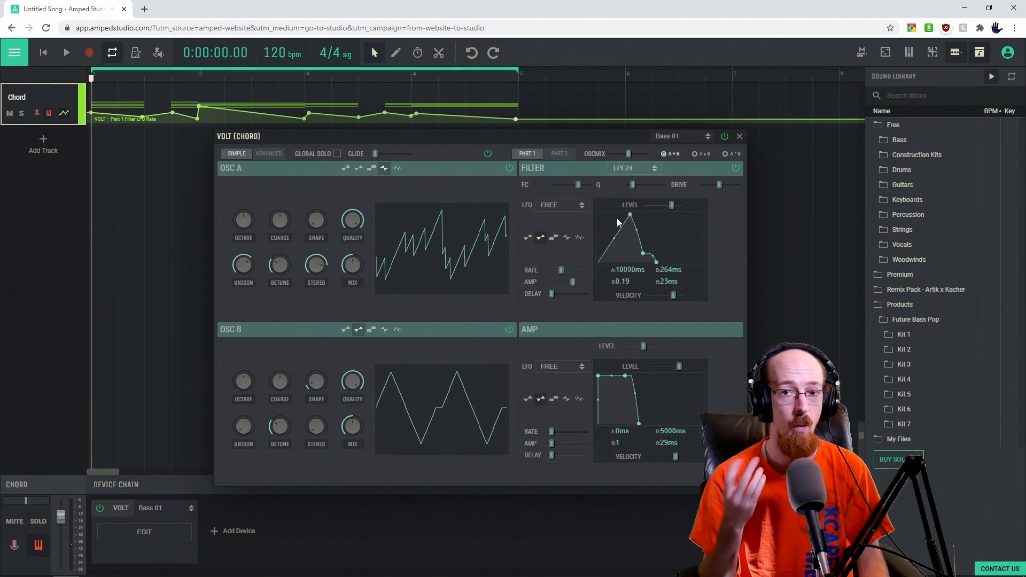
pyautogui.press('space')
pyautogui.press('space')
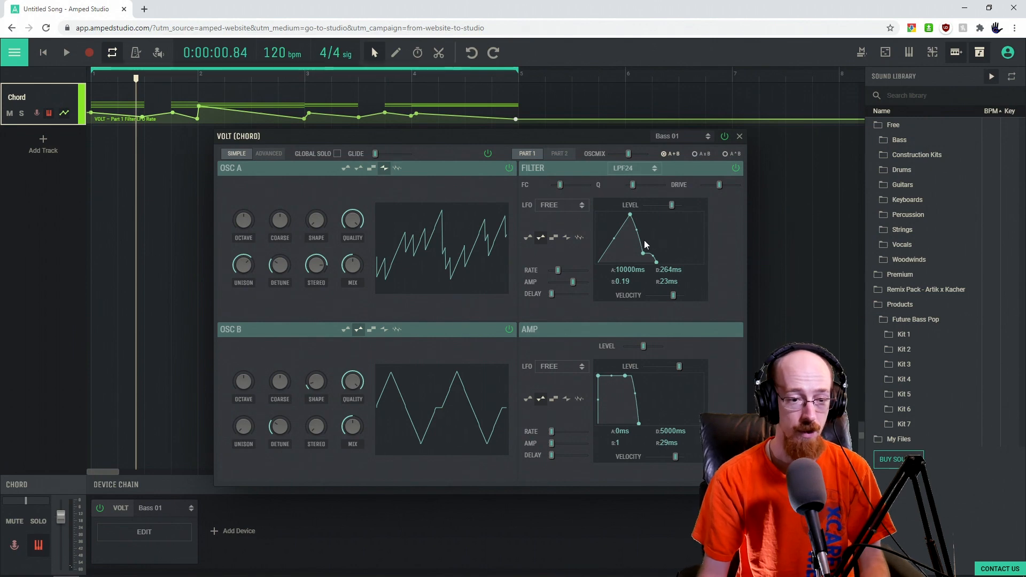
# - Close the VOLT editor, and add a Reverb effect after VOLT in the Chord track's device chain
pyautogui.click(740, 136)
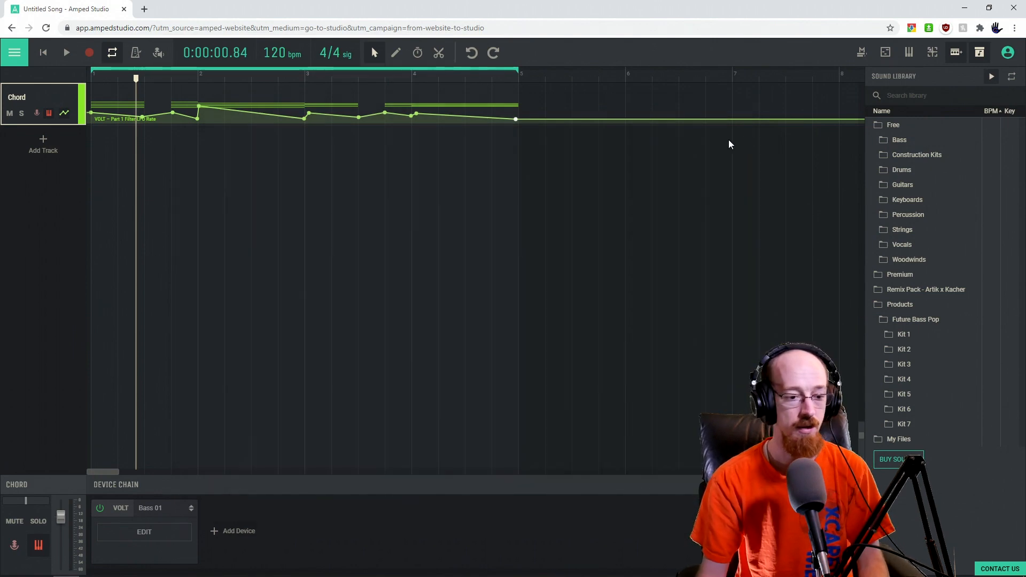
pyautogui.click(245, 536)
pyautogui.click(241, 442)
pyautogui.scroll(-3, 329, 492)
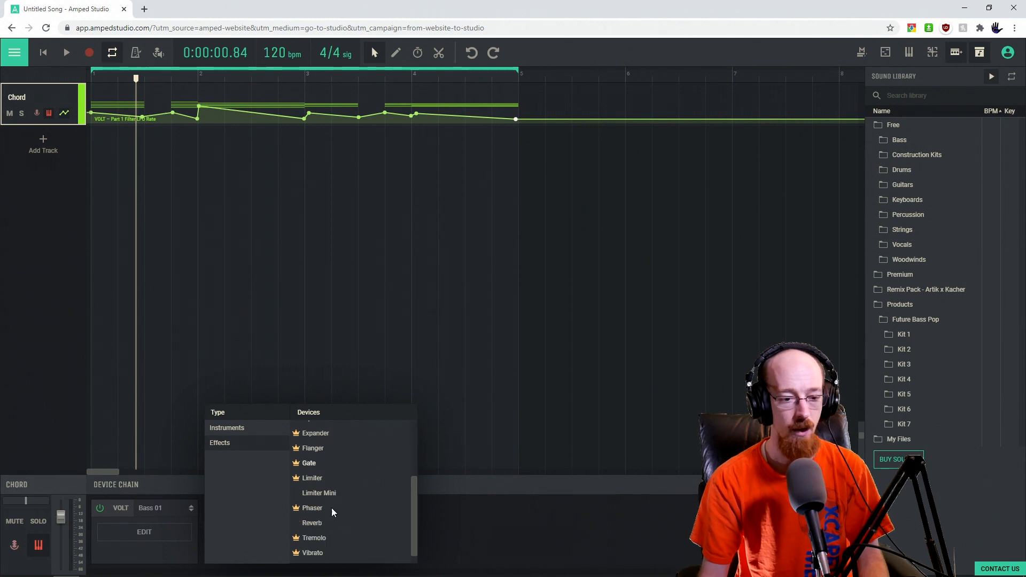
pyautogui.click(324, 515)
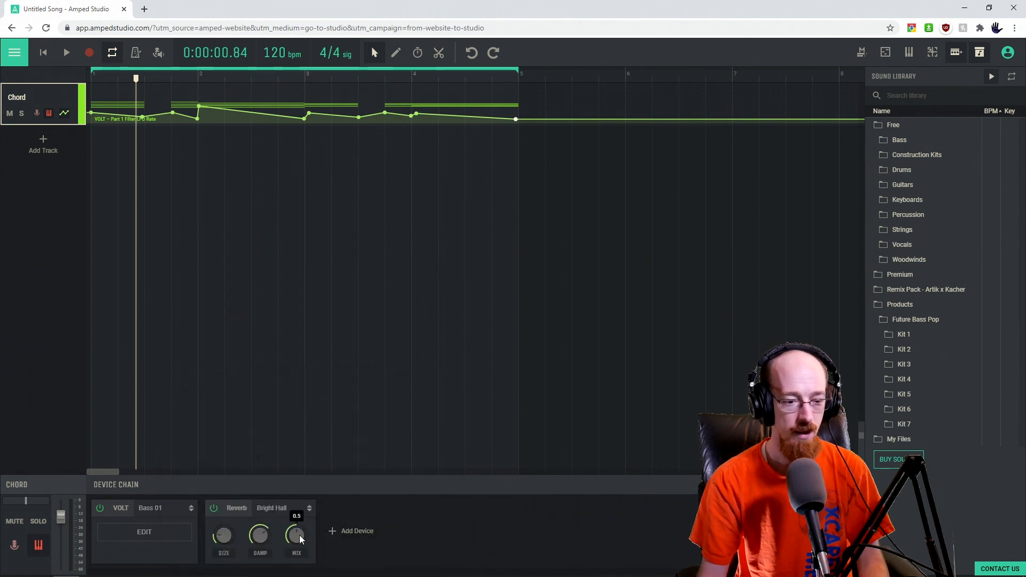
# - Play the chords and lower the Chord track's Reverb mix to about 0.18
pyautogui.moveTo(224, 541)
pyautogui.press('space')
pyautogui.moveTo(295, 535)
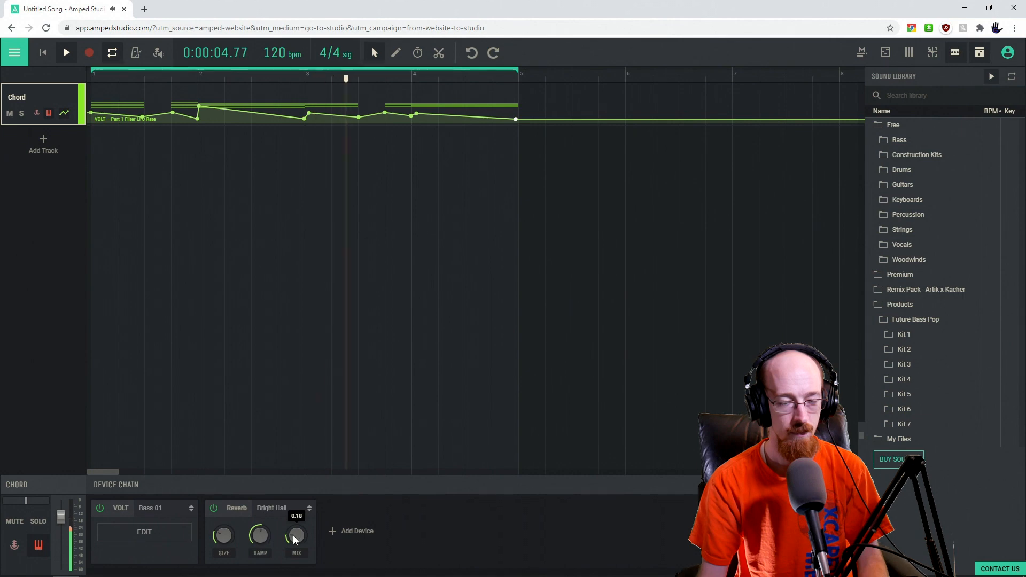
pyautogui.moveTo(296, 534); pyautogui.dragTo(292, 540)
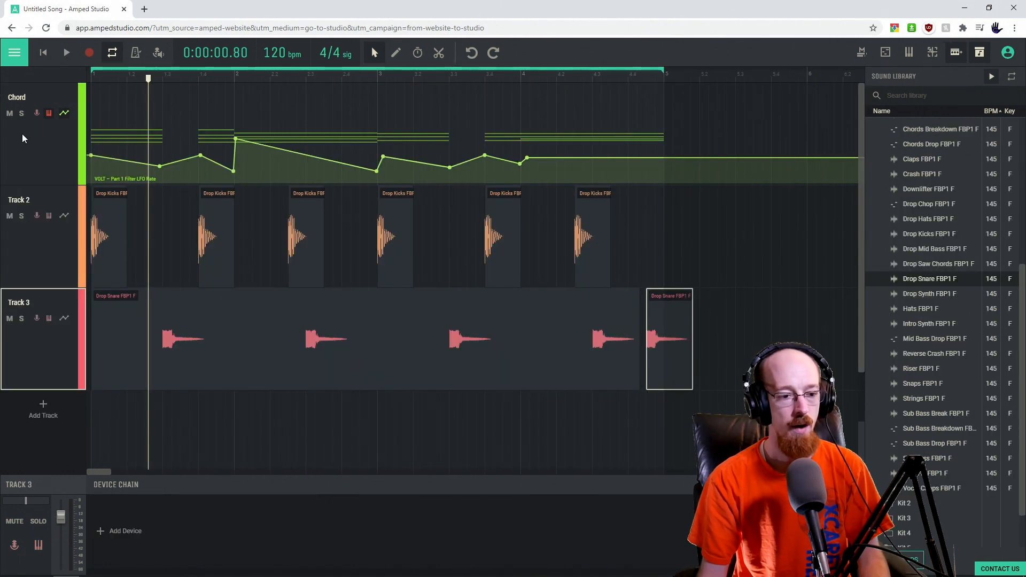
# - Select the Chord track to show its device chain
pyautogui.click(24, 147)
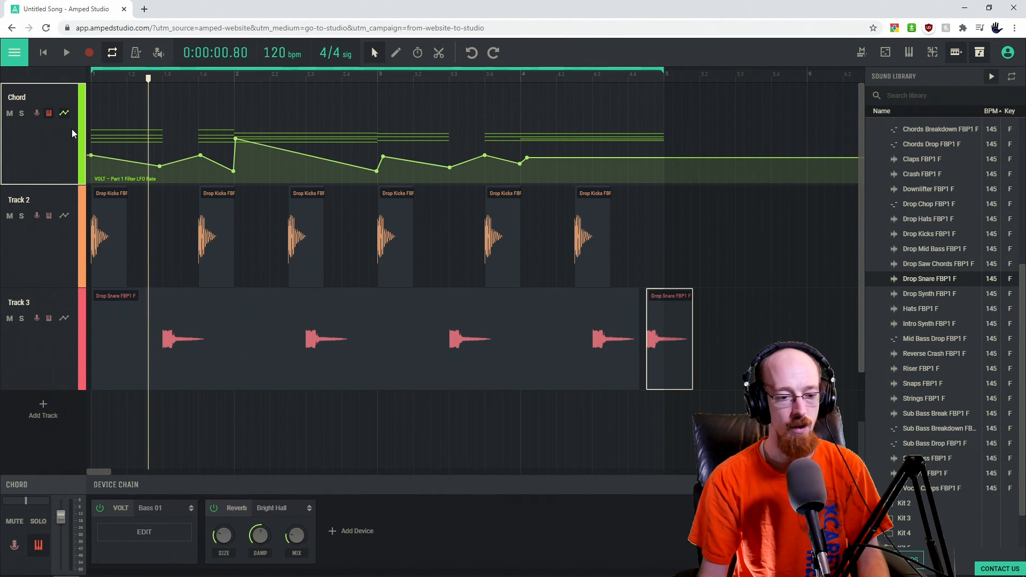
pyautogui.click(350, 532)
pyautogui.scroll(-1, 453, 454)
pyautogui.scroll(1, 462, 470)
pyautogui.click(447, 457)
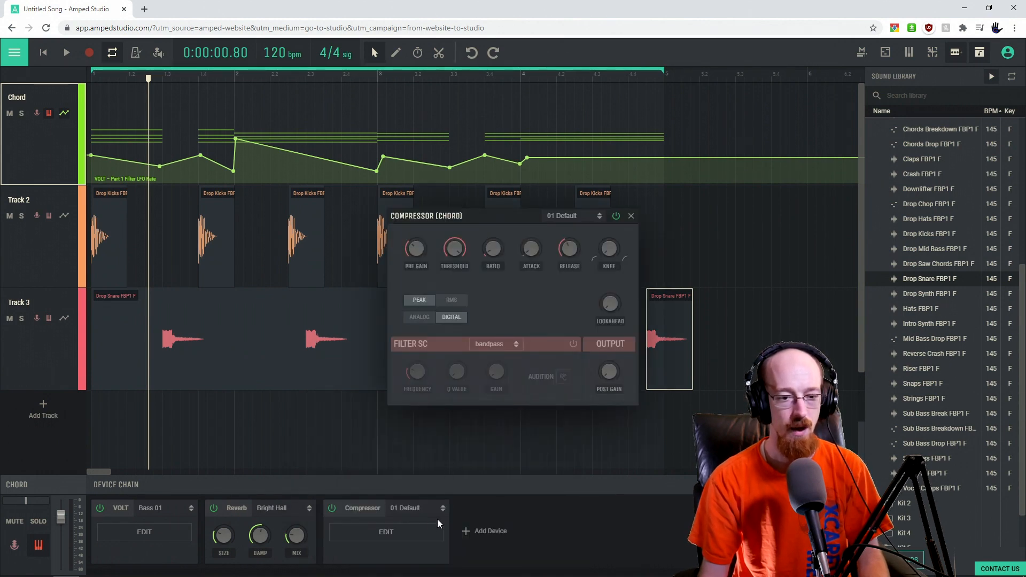
pyautogui.click(630, 217)
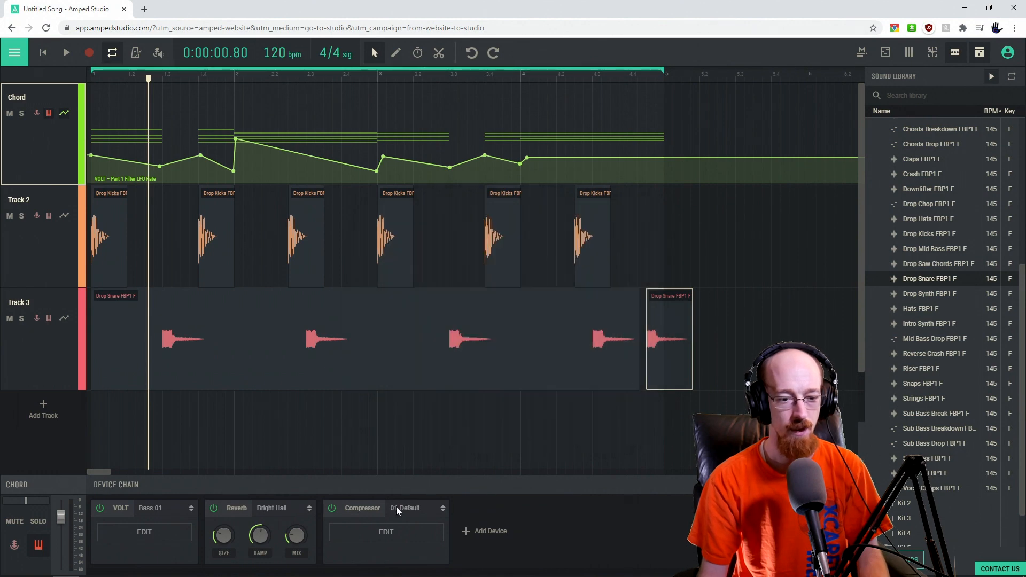
pyautogui.press('Delete')
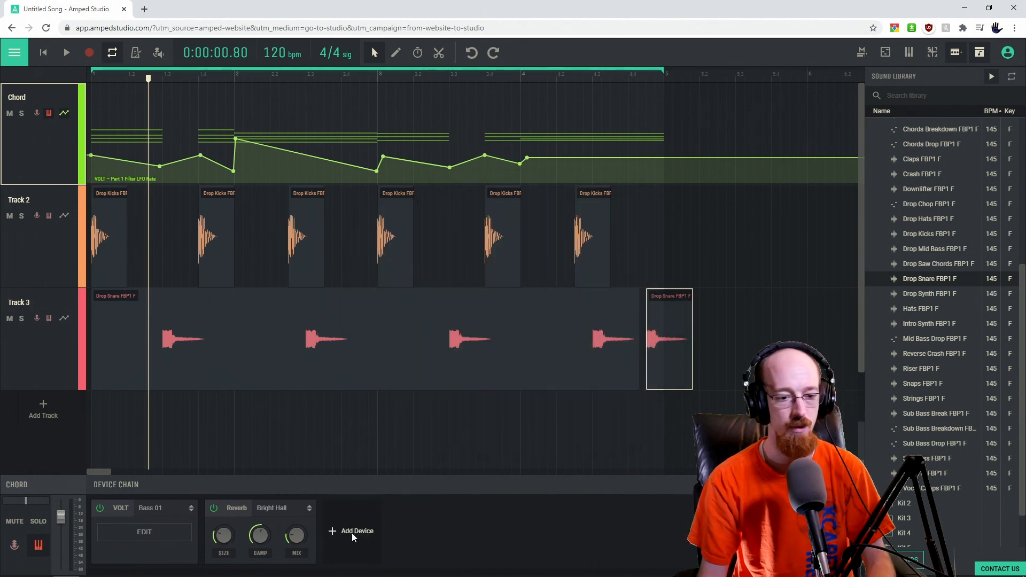
# - Add a Compressor Mini effect after the Reverb in the Chord track's device chain
pyautogui.click(352, 532)
pyautogui.scroll(-2, 464, 475)
pyautogui.scroll(-1, 464, 475)
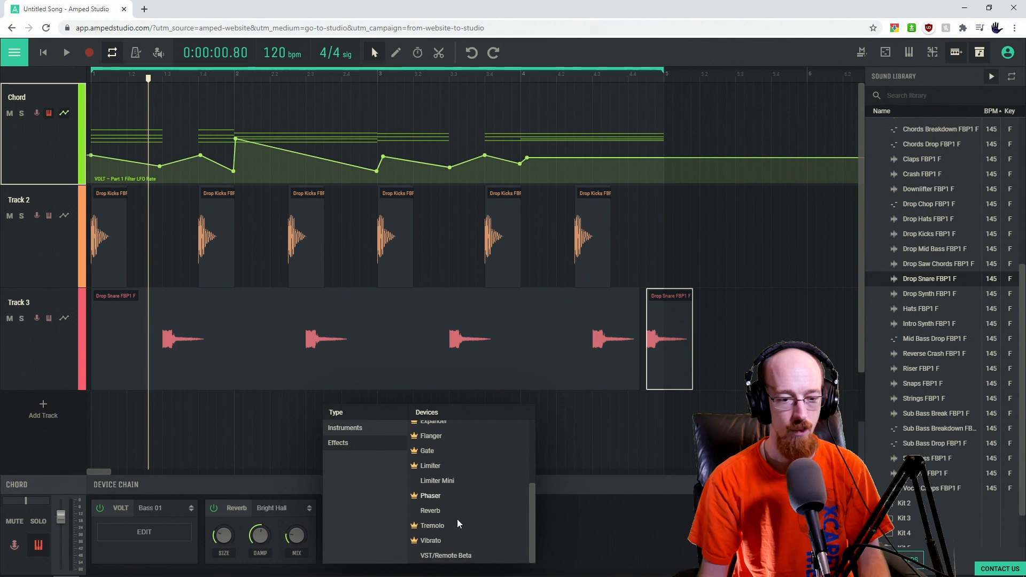
pyautogui.scroll(2, 445, 466)
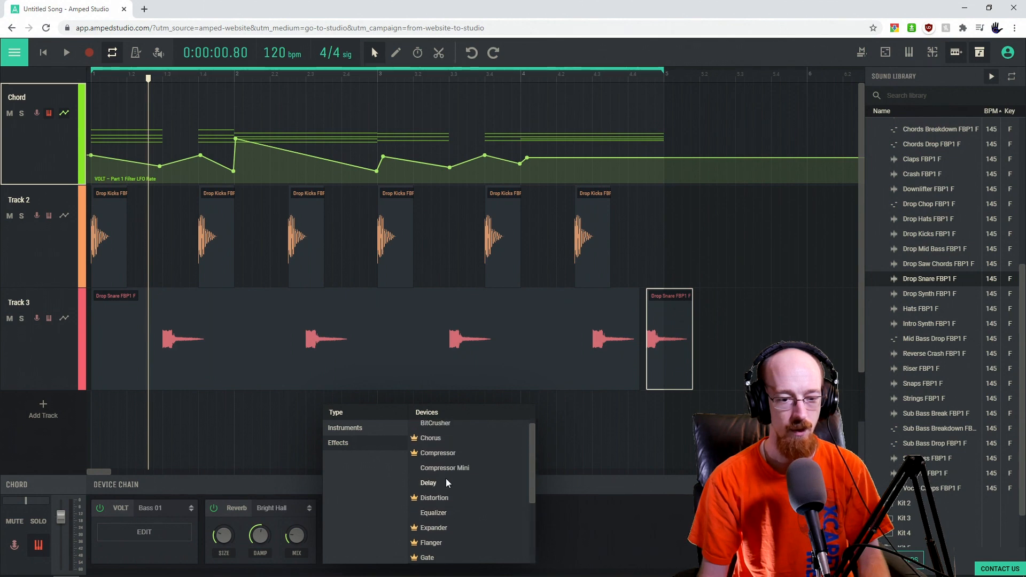
pyautogui.click(442, 469)
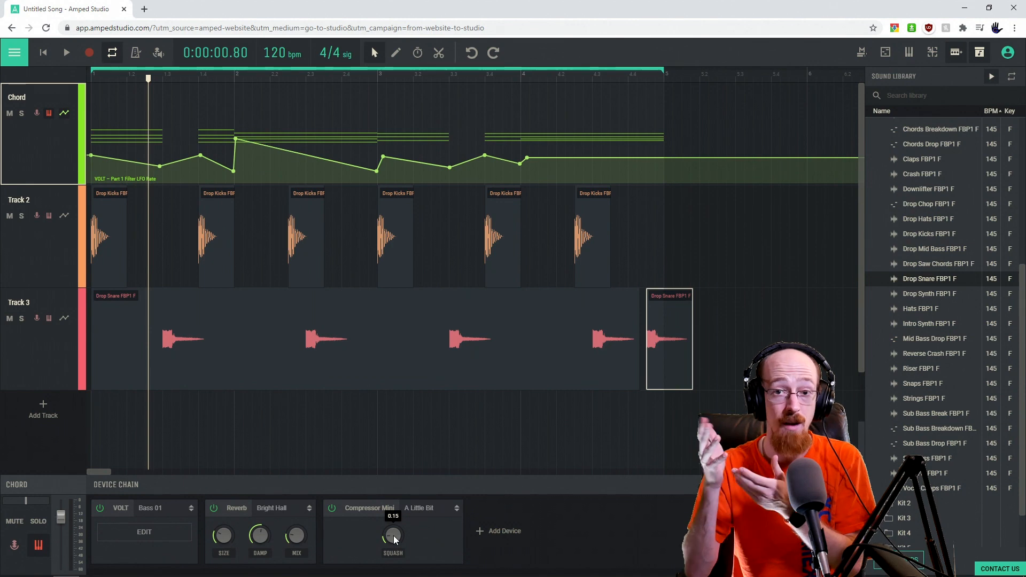
# - Set the Compressor Mini's Squash to about 0.22 while playing the loop from the start
pyautogui.moveTo(232, 527)
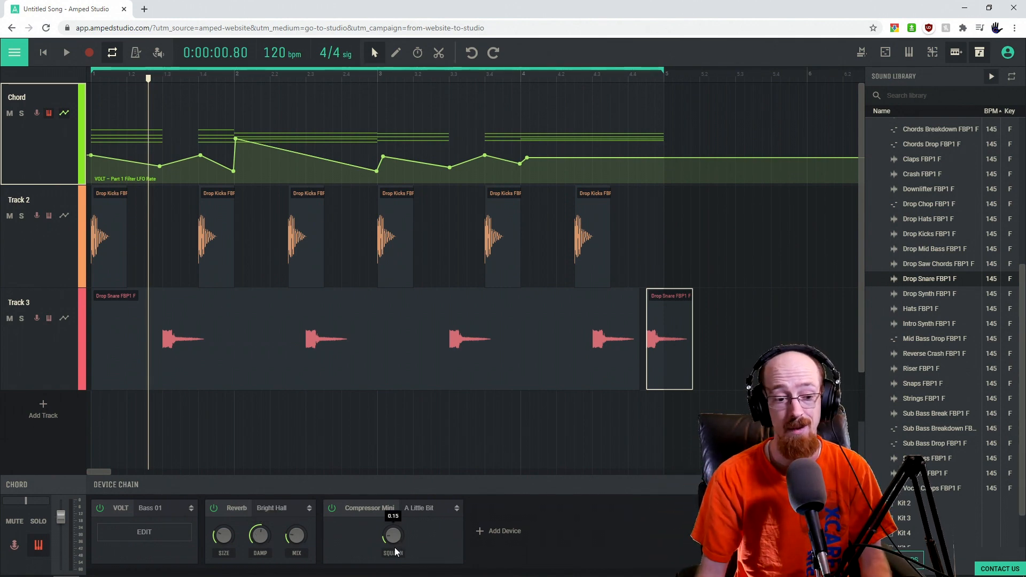
pyautogui.moveTo(393, 537)
pyautogui.mouseDown()
pyautogui.moveTo(390, 526)
pyautogui.moveTo(394, 541)
pyautogui.mouseUp()
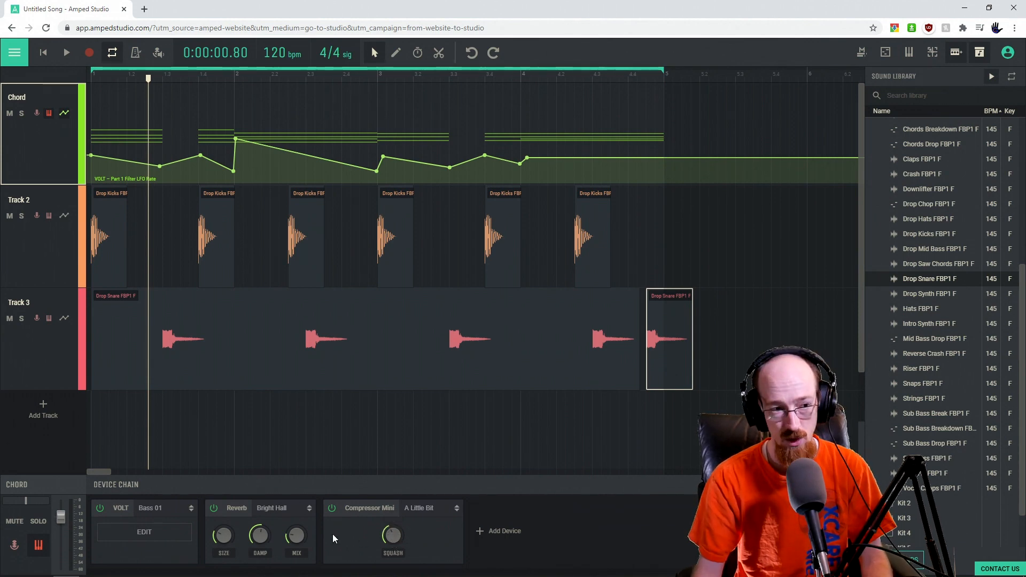
pyautogui.press('space')
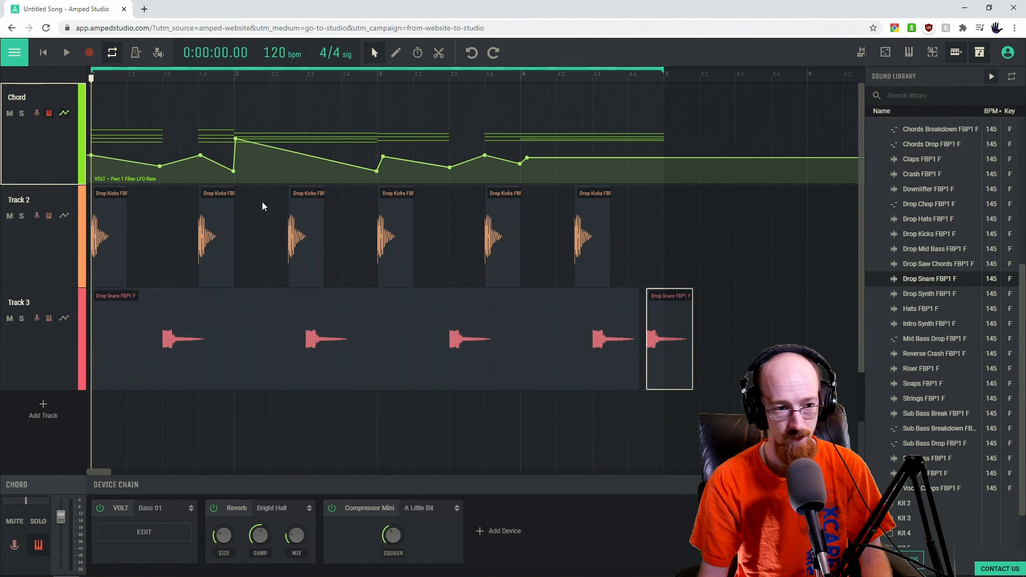
pyautogui.moveTo(396, 534); pyautogui.dragTo(393, 553)
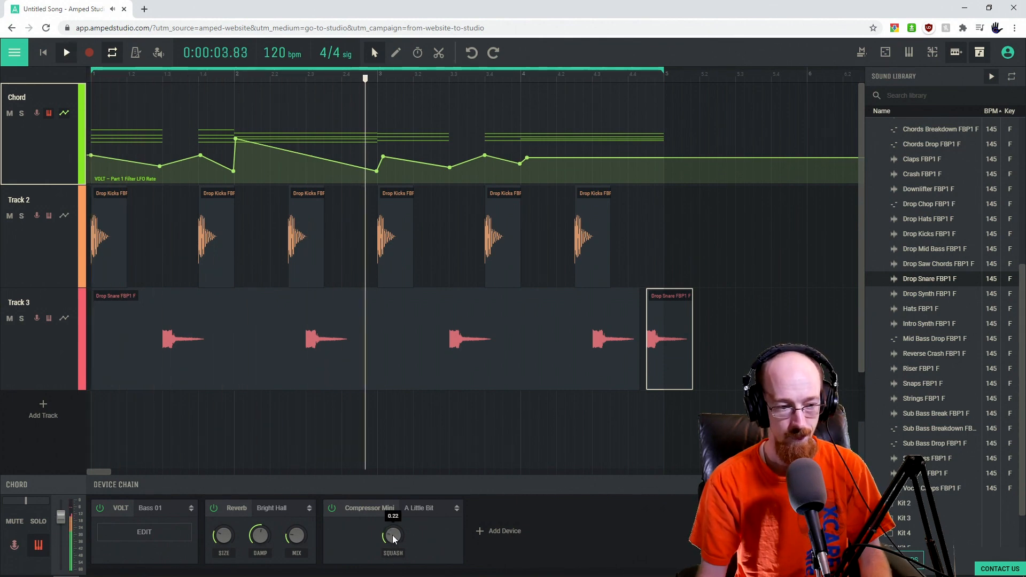
pyautogui.press('space')
# - Lower the Chord track's volume fader to balance it with the kick and snare, playing the loop from the start
pyautogui.moveTo(60, 521)
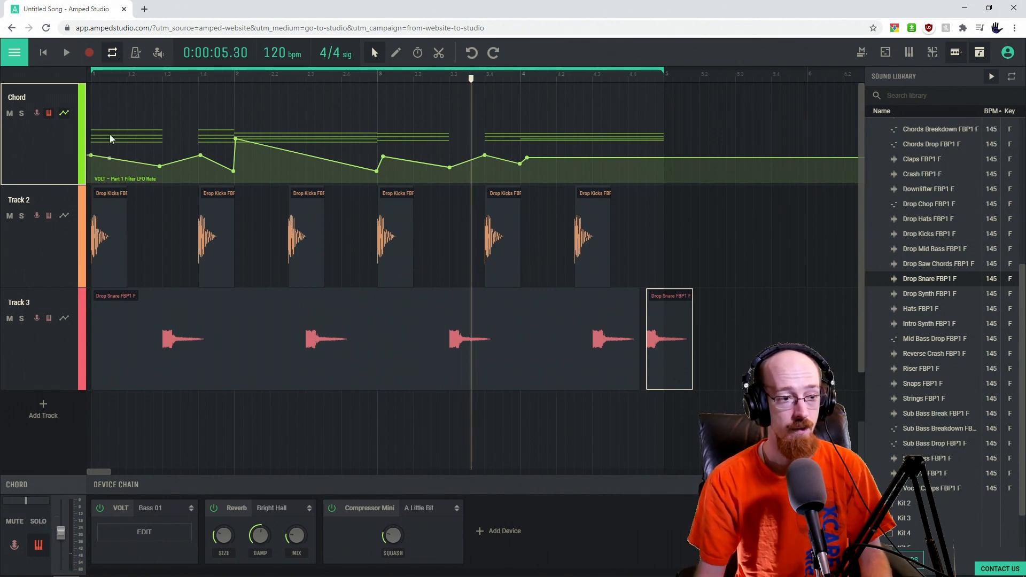
pyautogui.click(104, 75)
pyautogui.press('space')
pyautogui.moveTo(61, 532); pyautogui.dragTo(64, 537)
pyautogui.press('space')
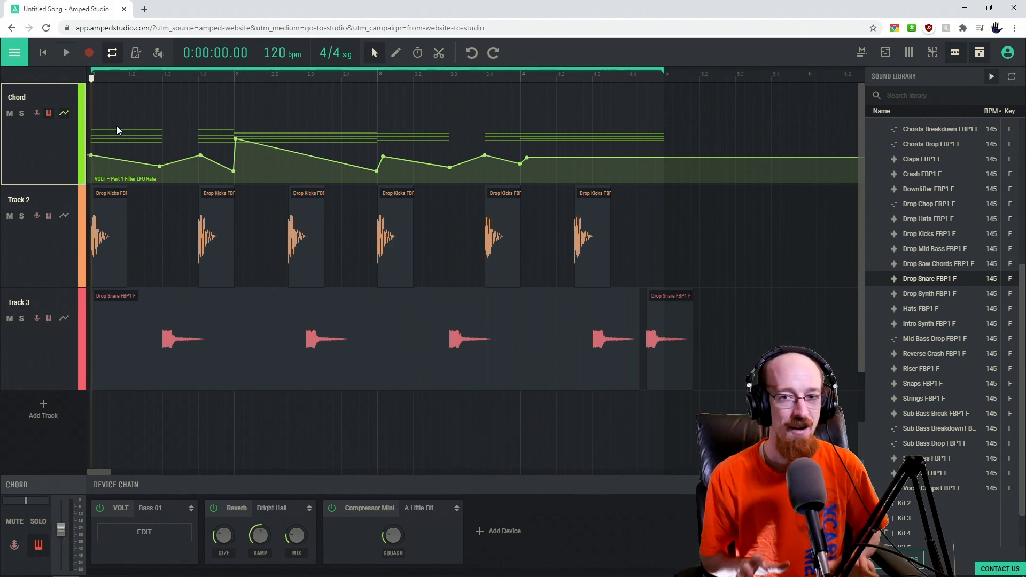